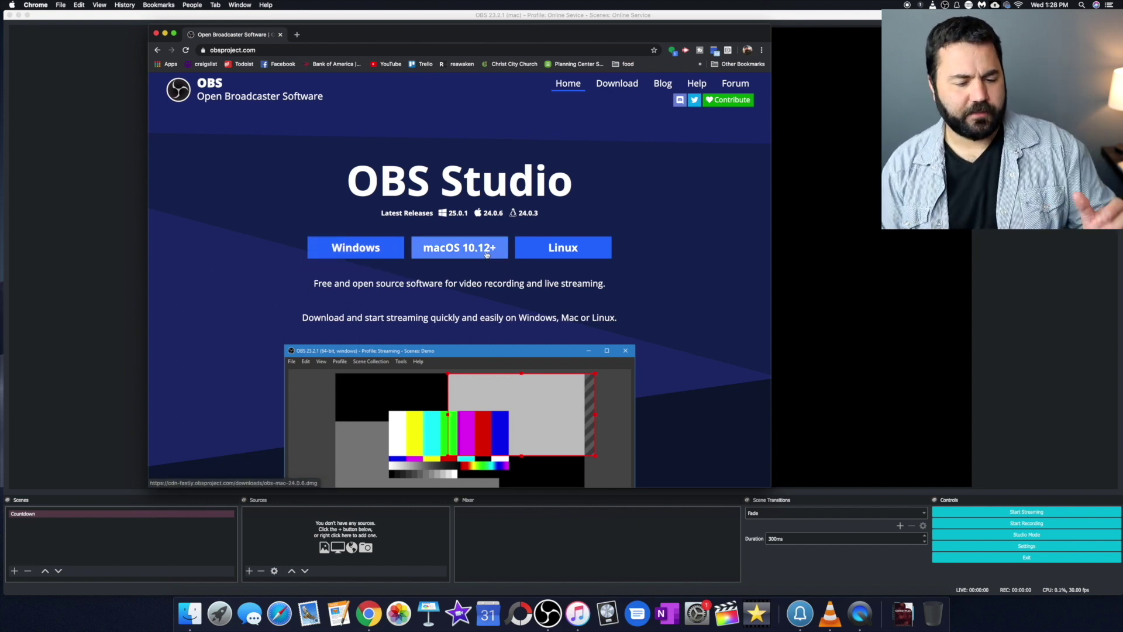
Change the OBS interface theme in Preferences to Rachni and save the setting.
click(96, 267)
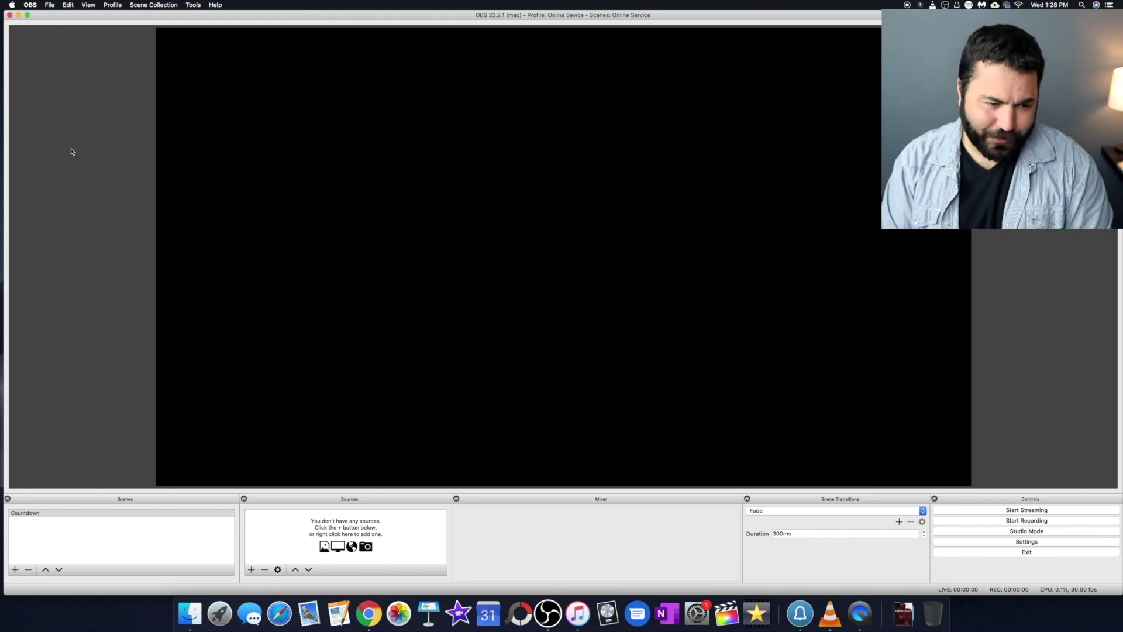
click(32, 5)
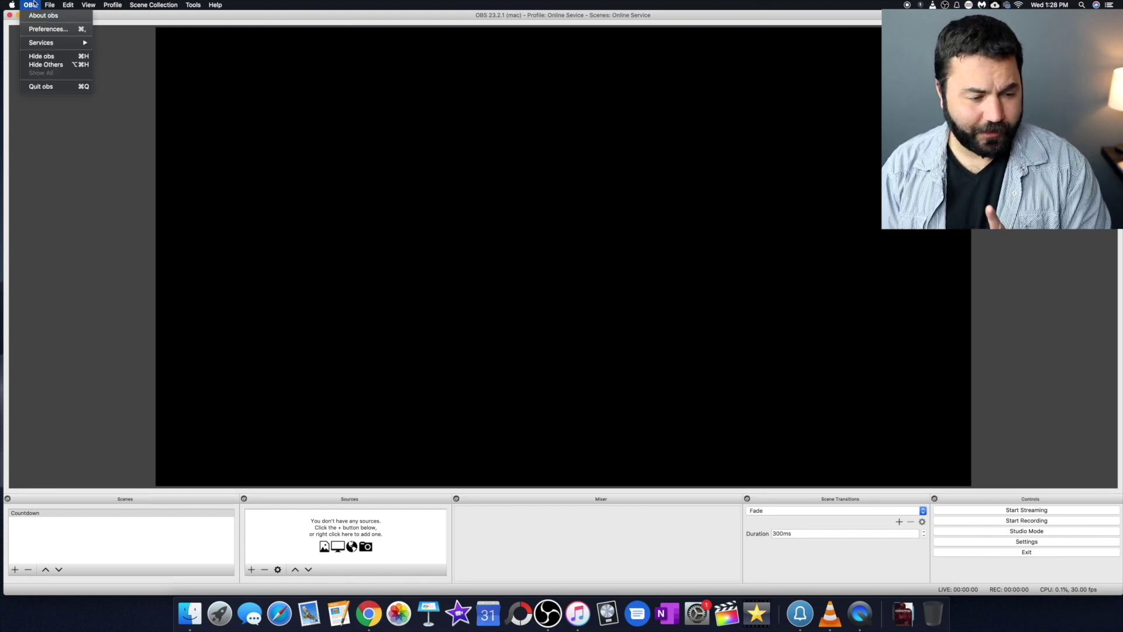
click(48, 29)
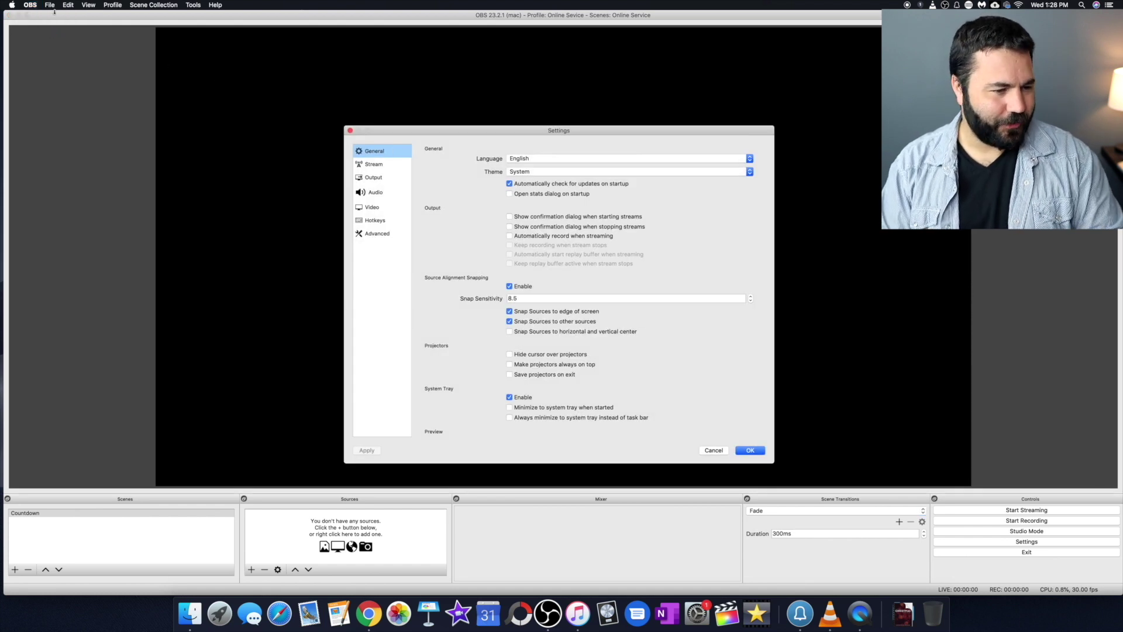
click(25, 8)
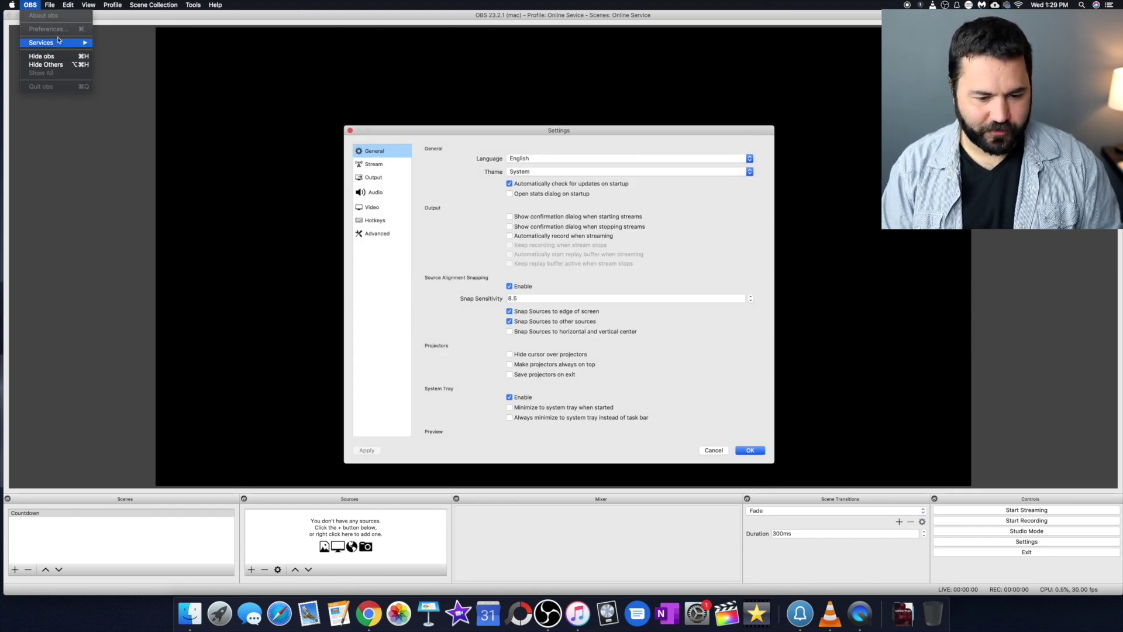
click(508, 143)
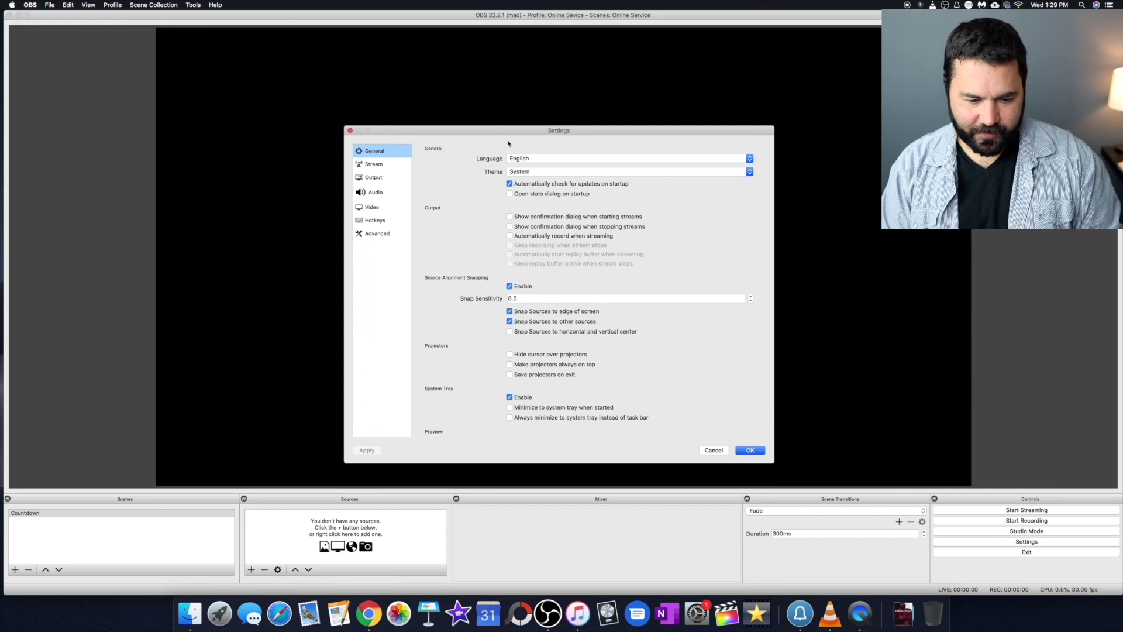
click(537, 174)
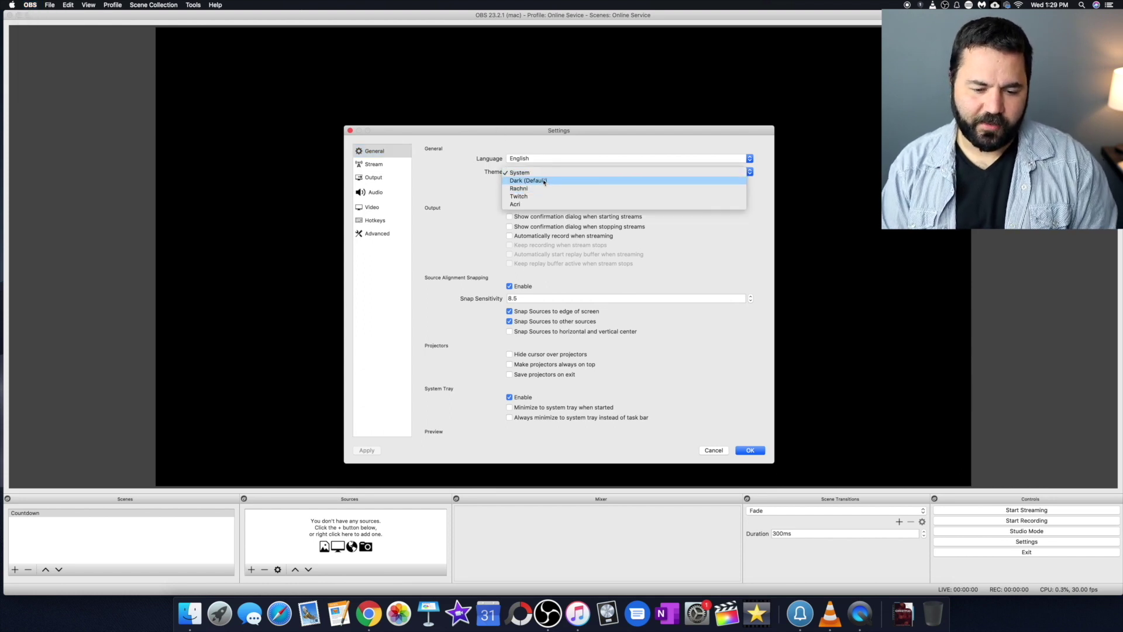
click(543, 180)
click(543, 178)
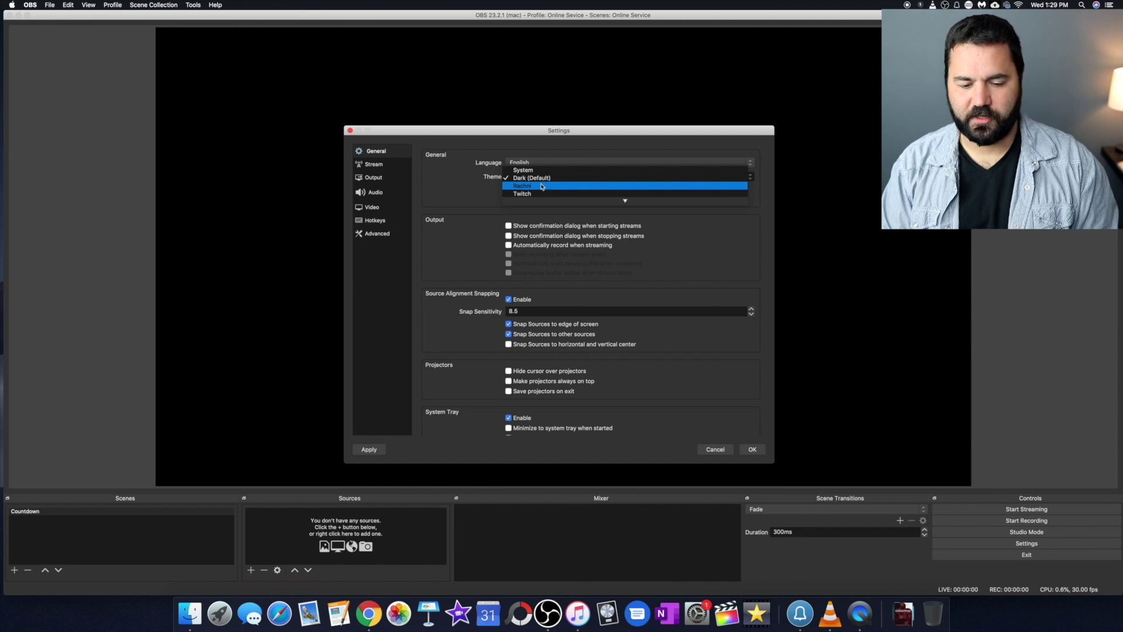
click(545, 187)
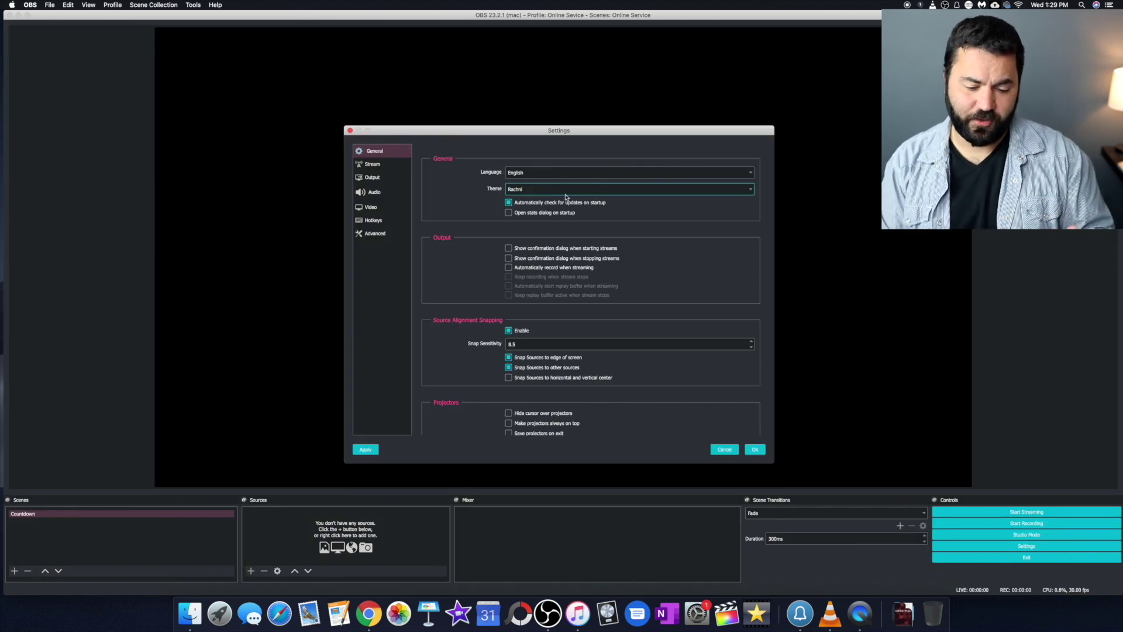
click(755, 450)
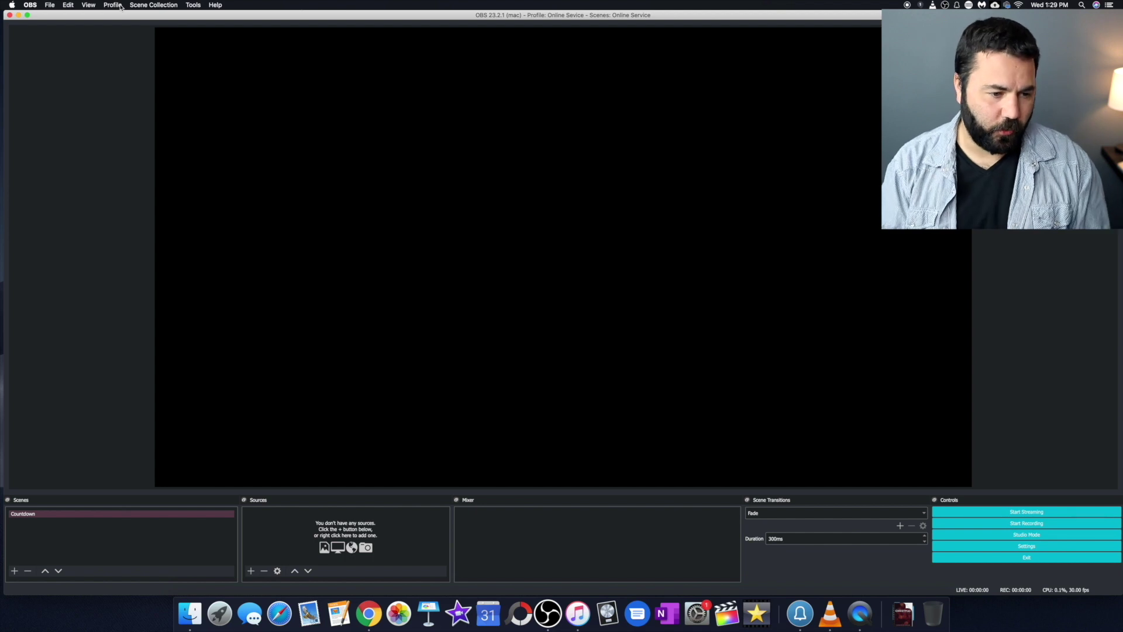
Create a new profile named 'Sermon videos'.
click(118, 8)
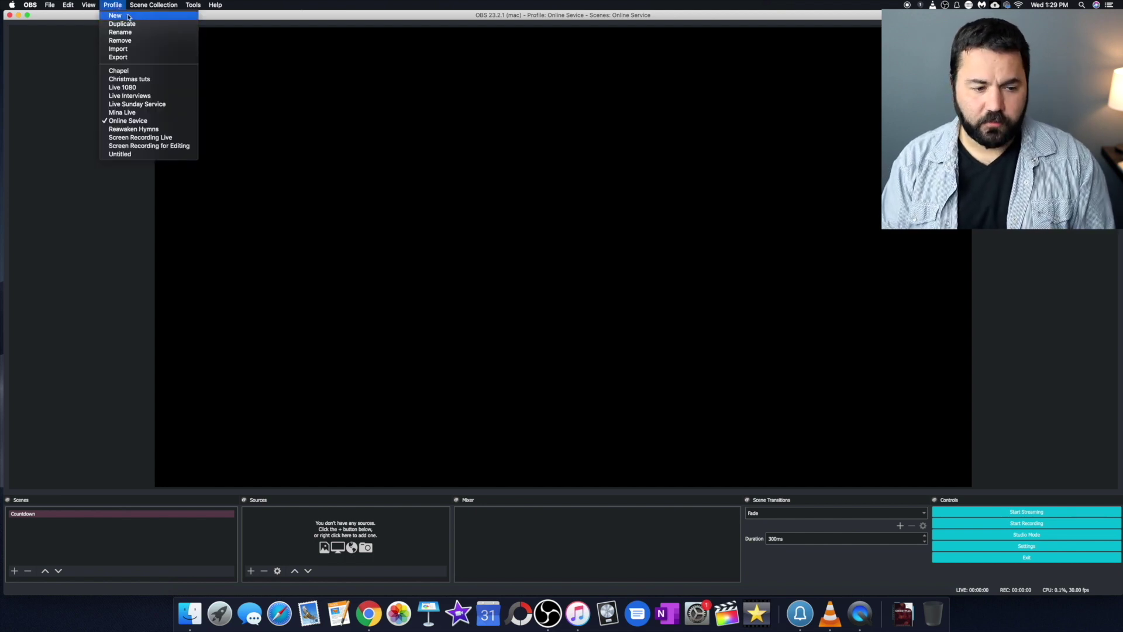
click(135, 17)
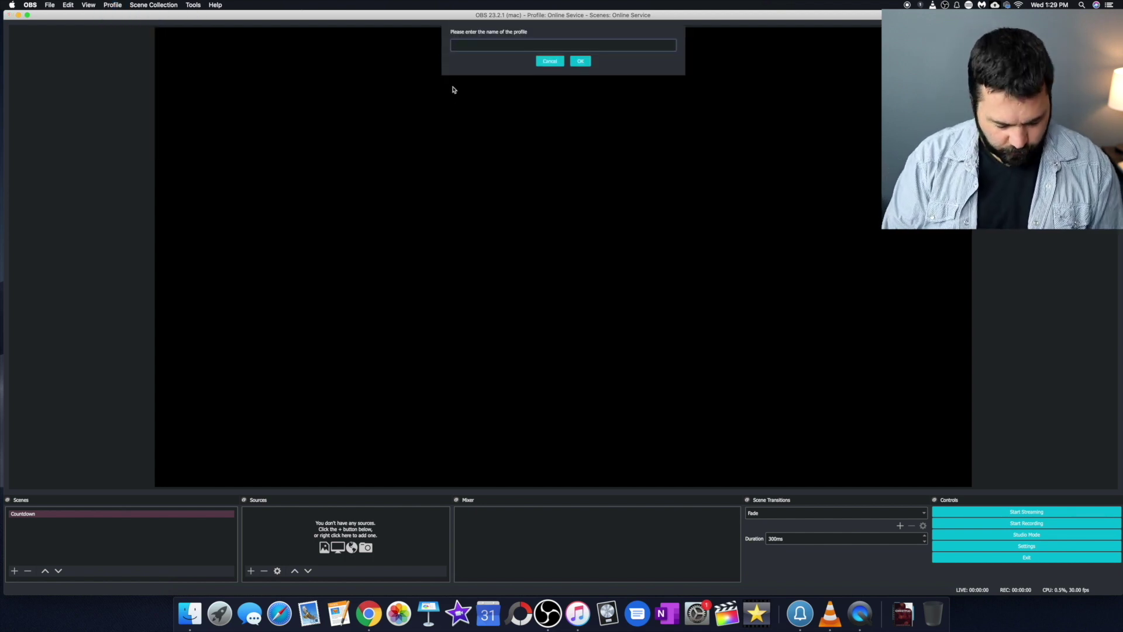
text(Se)
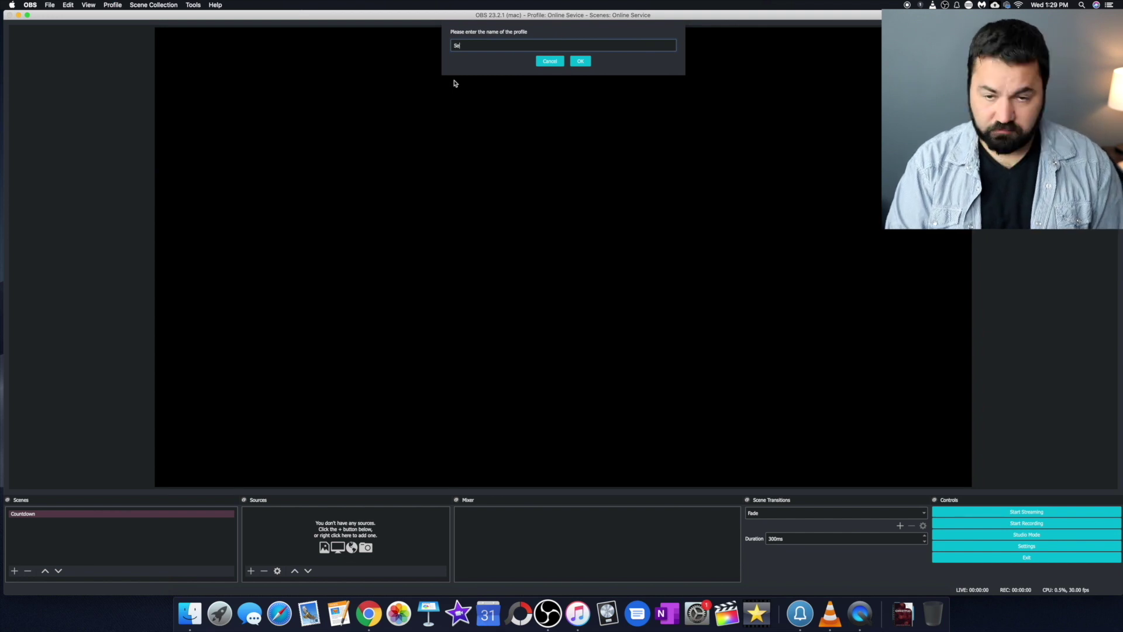
text(rmon videos)
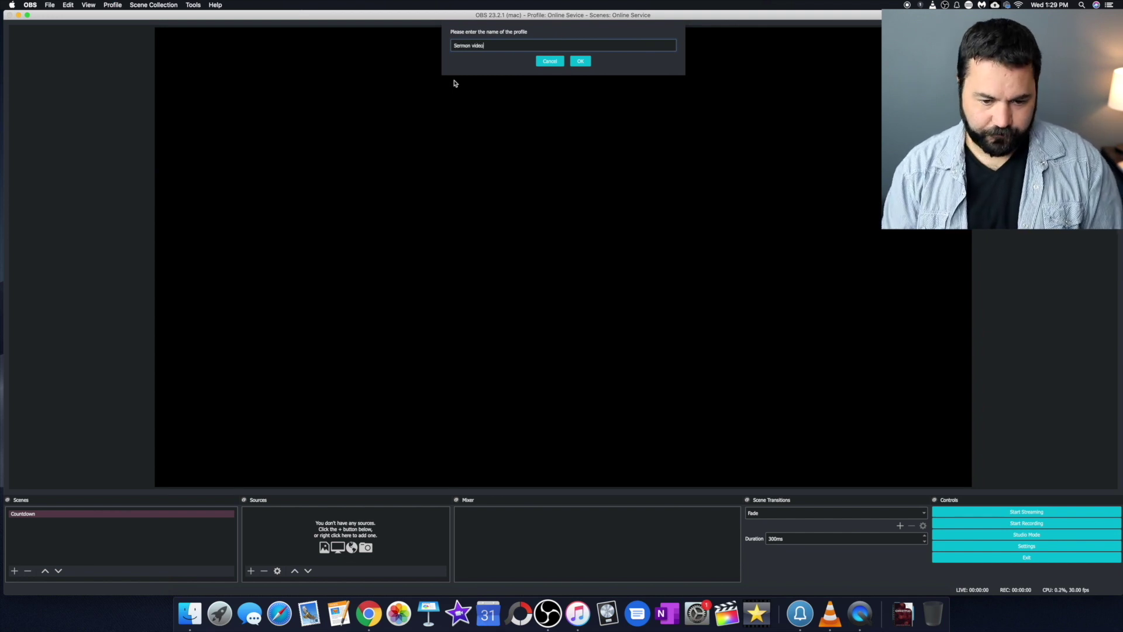
click(580, 61)
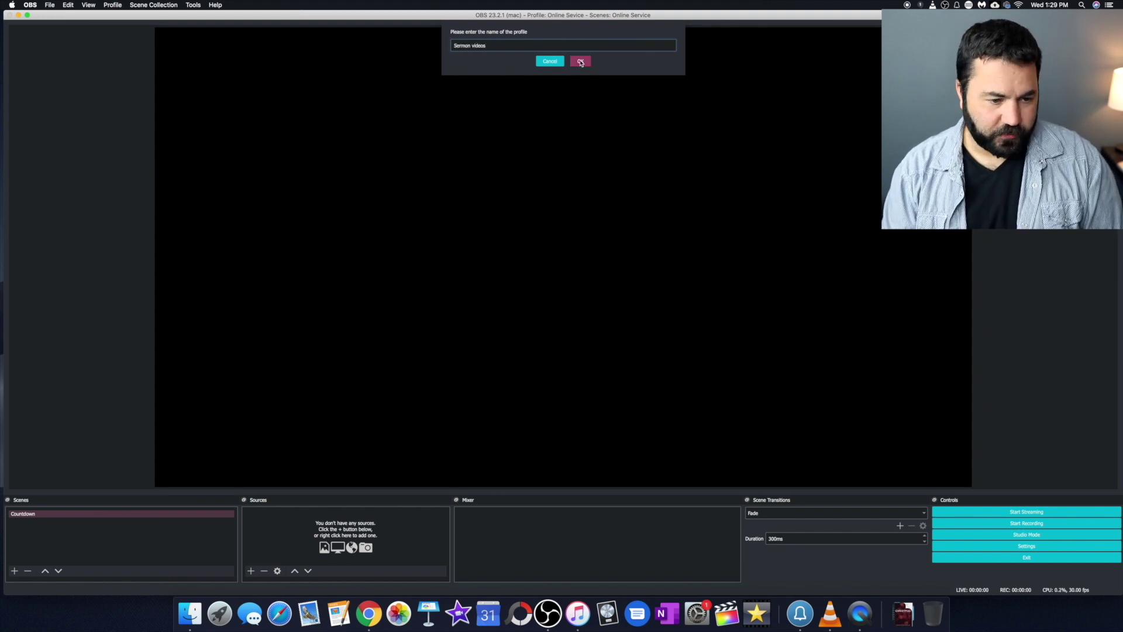
Create a new scene collection named 'Sermon videos'.
click(152, 6)
click(155, 14)
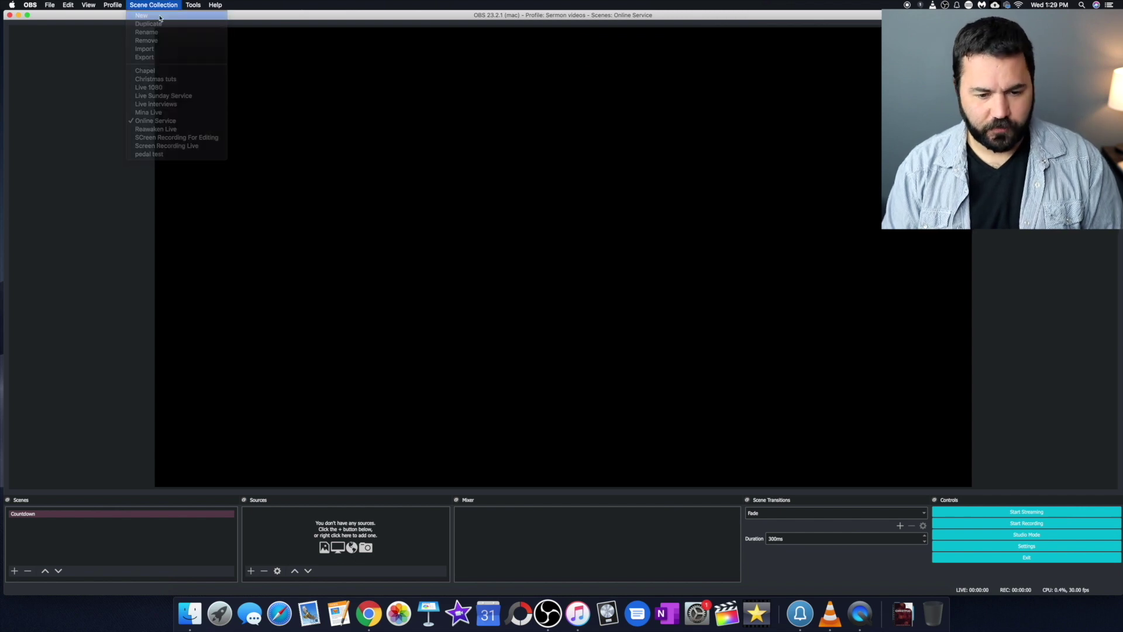
text(Se)
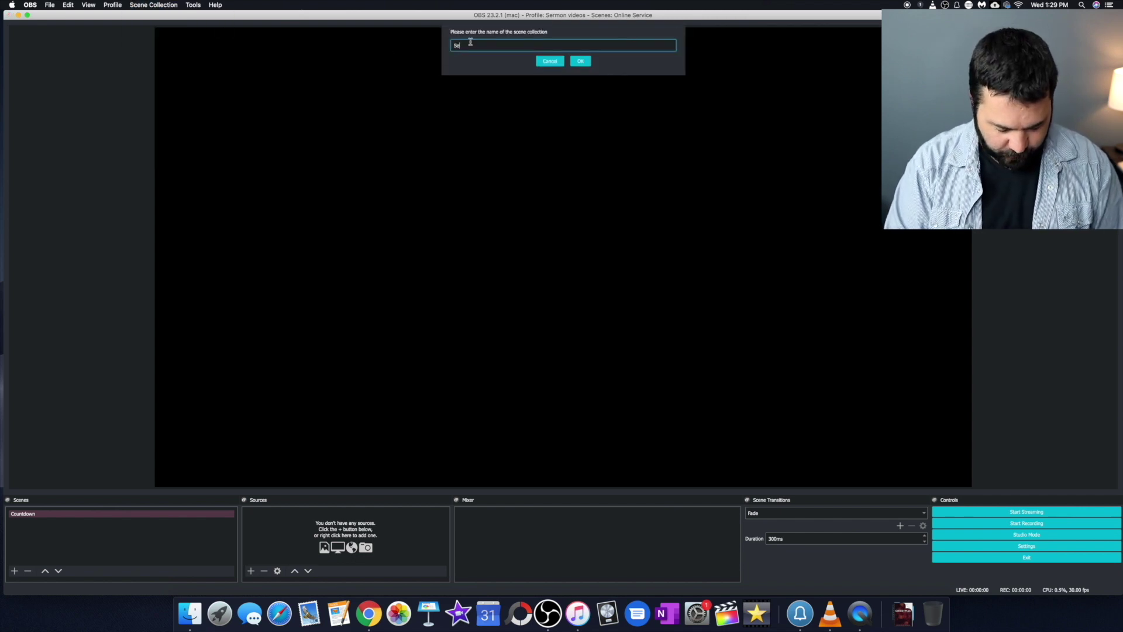
text(r)
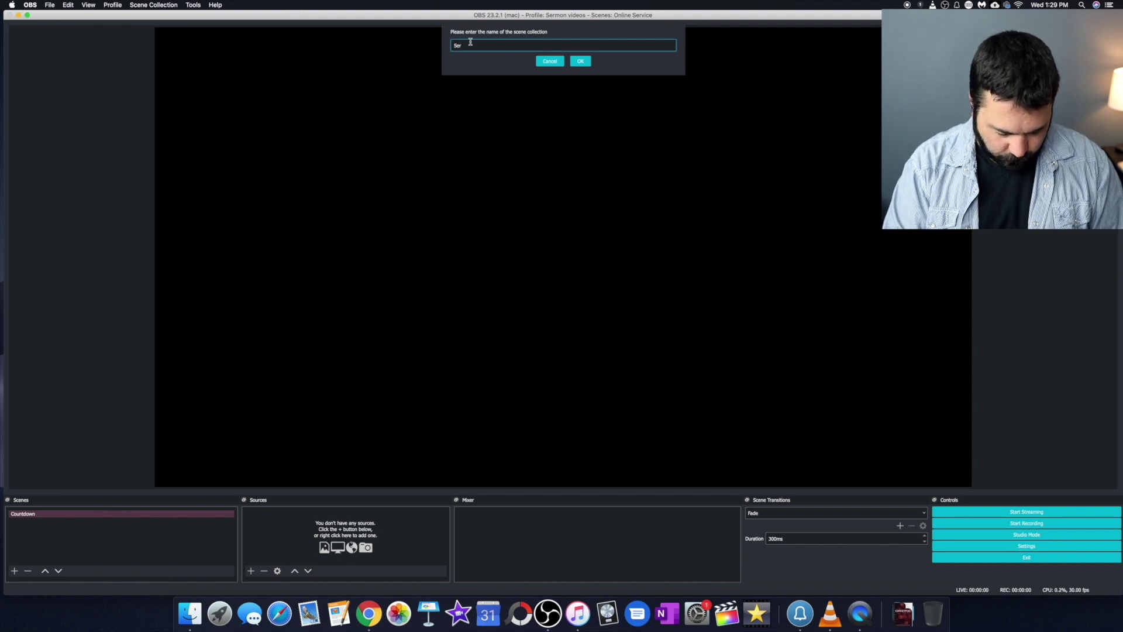
text(onmon videos)
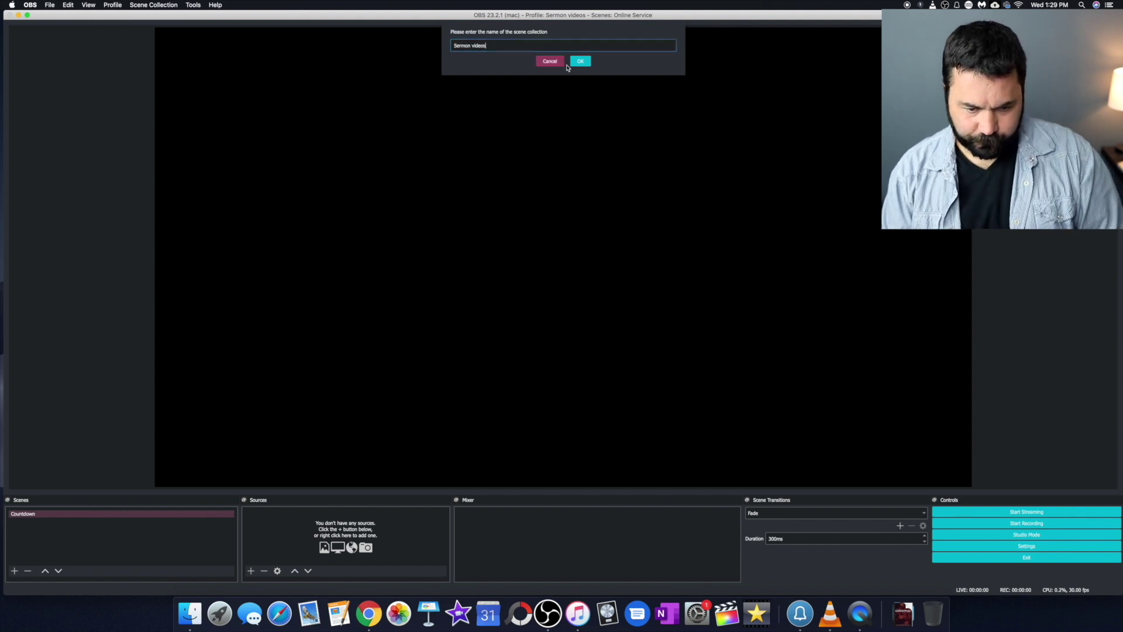
click(579, 61)
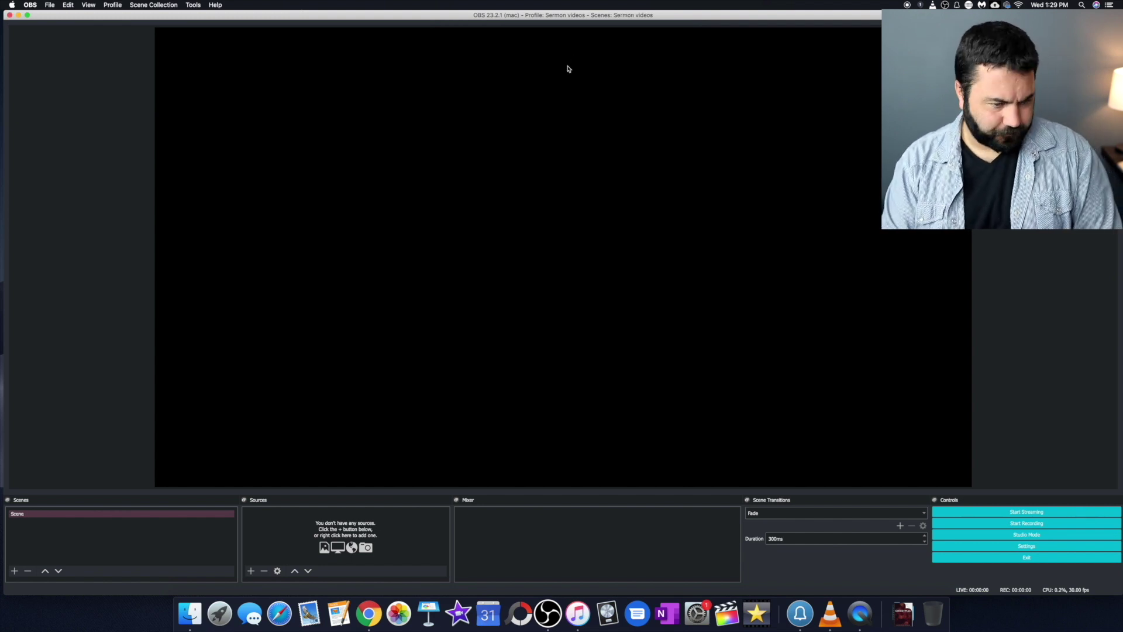
Check that Sermon videos is the active profile and scene collection.
click(114, 6)
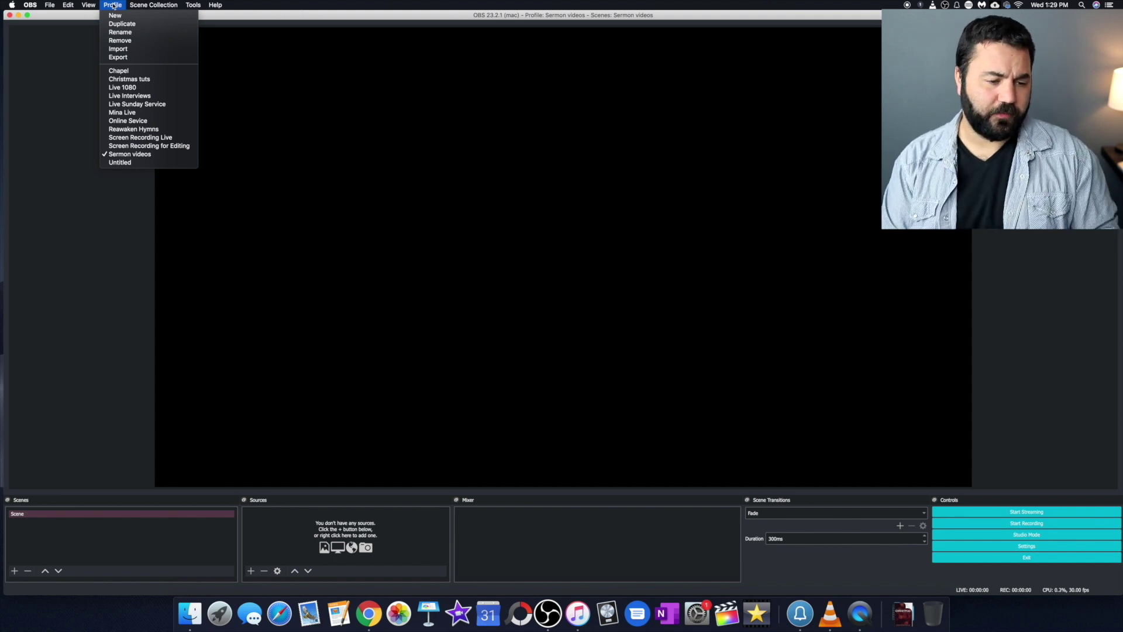
click(154, 155)
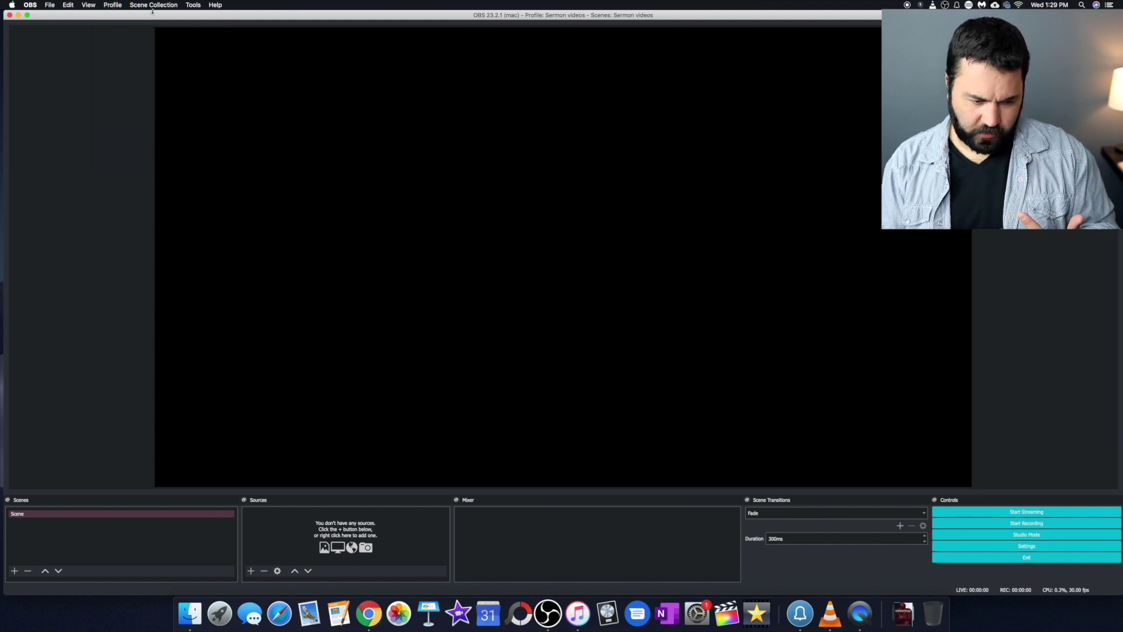
click(153, 4)
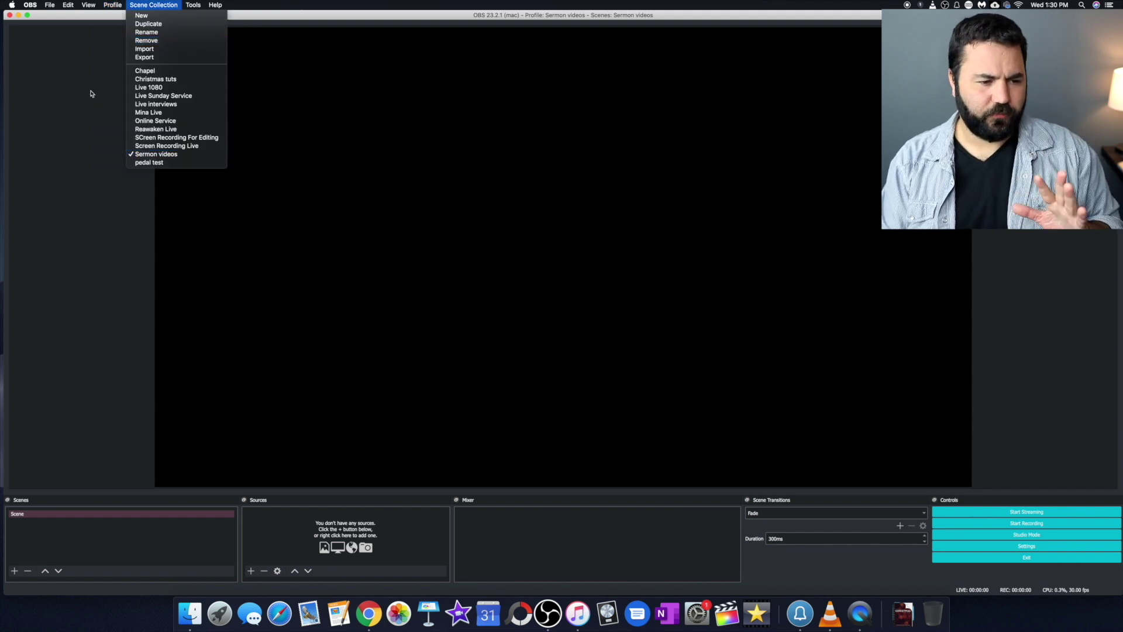
mouse_move(120, 5)
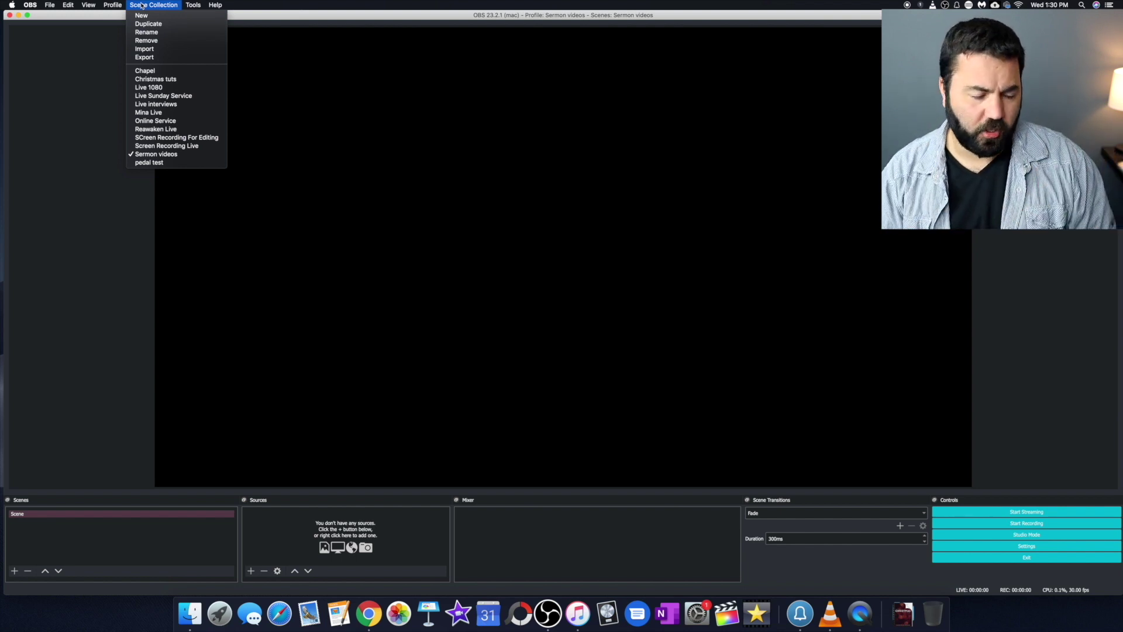
click(214, 22)
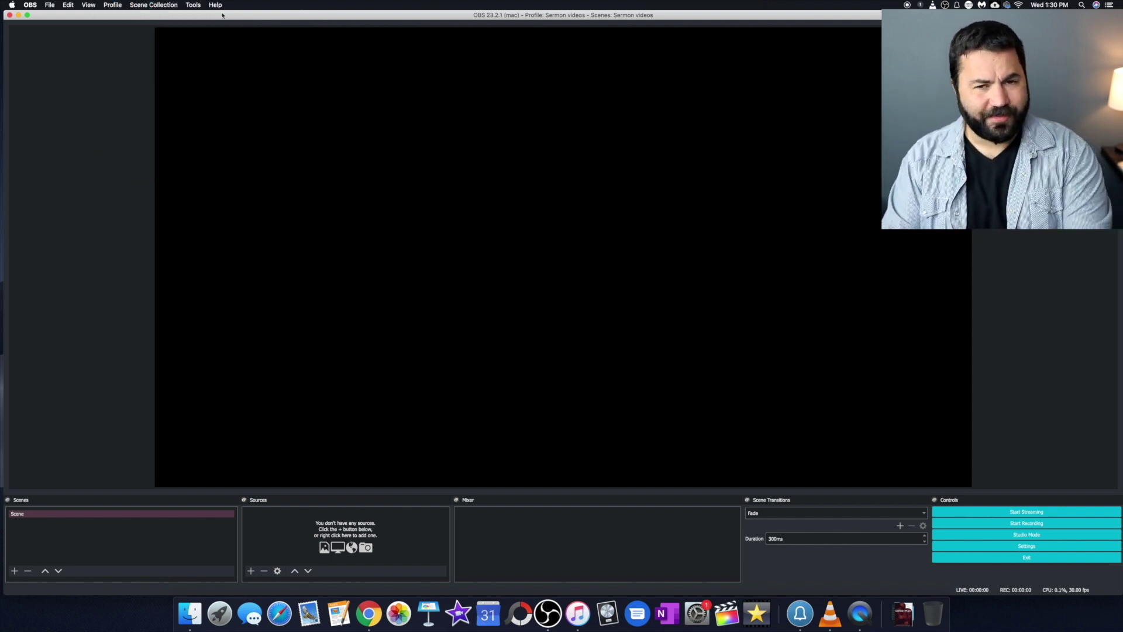
click(13, 6)
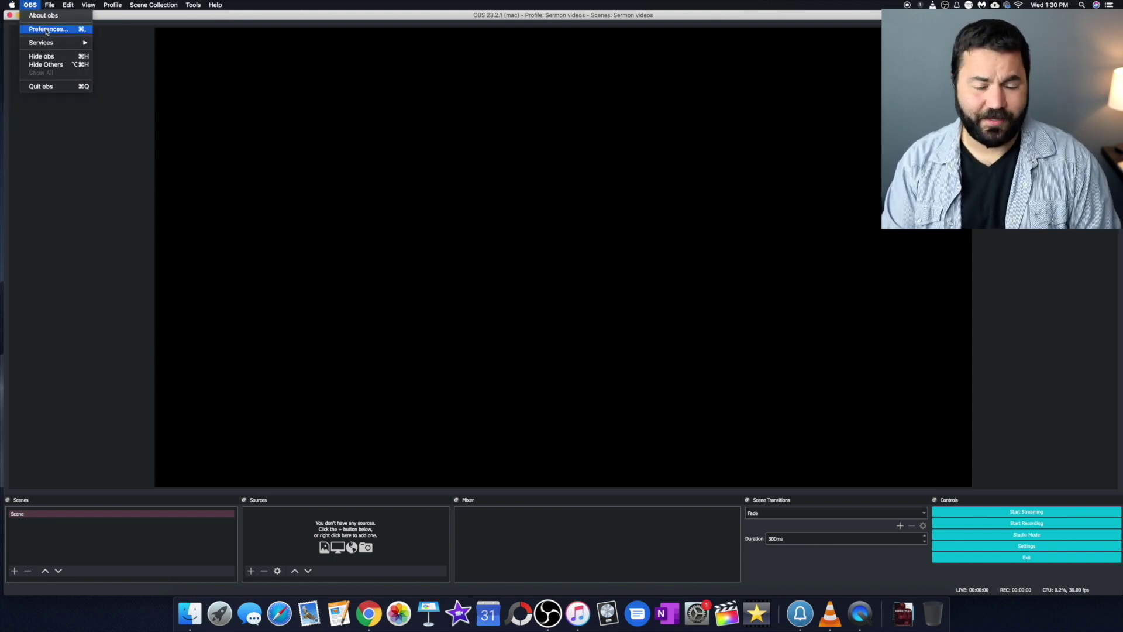
Change the Output settings' recording format from flv to mp4.
click(46, 31)
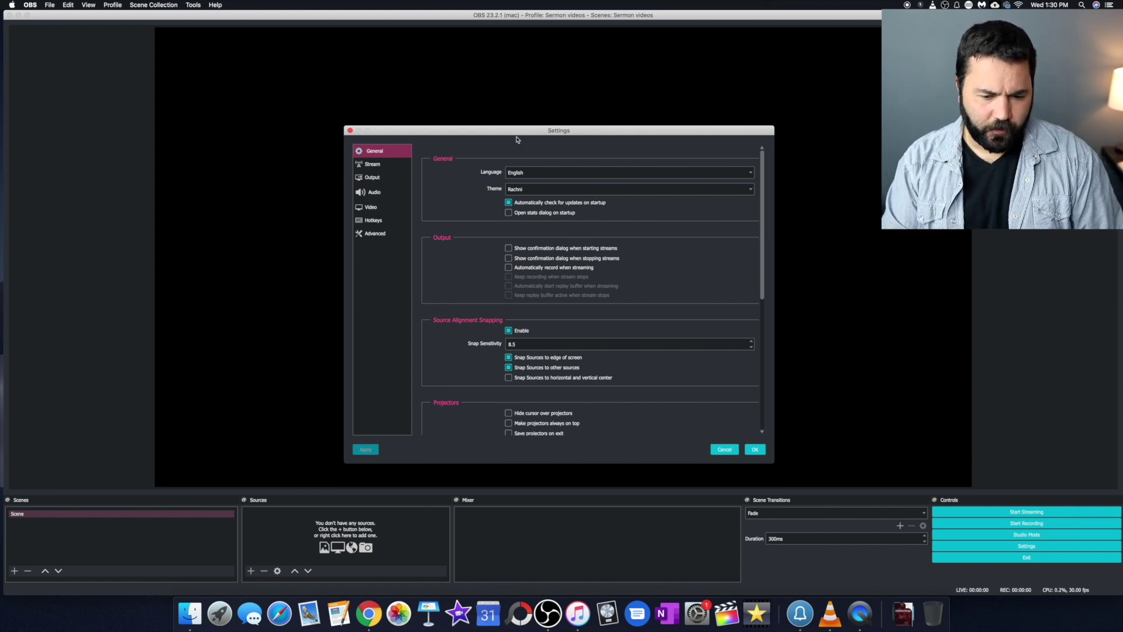
scroll(465, 209, down, 1)
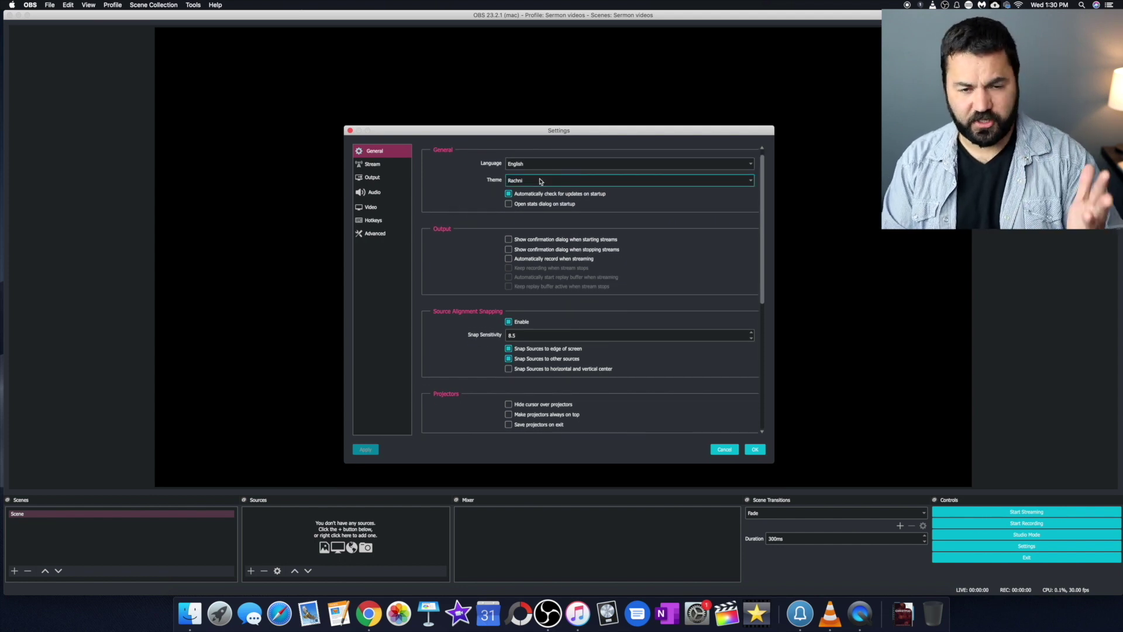
click(374, 165)
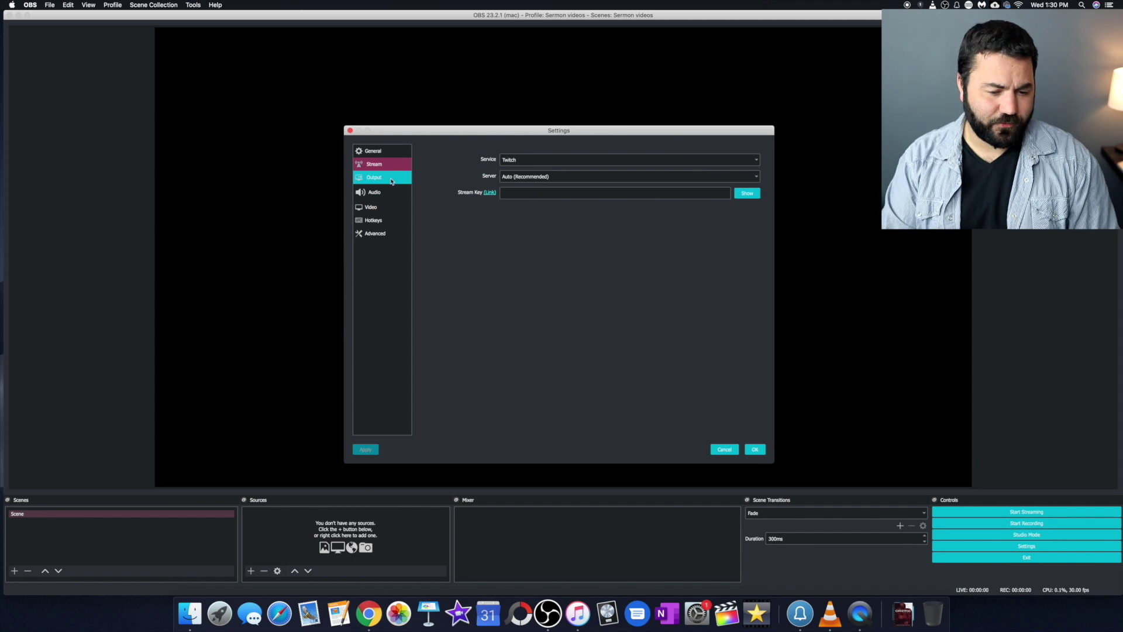
click(390, 178)
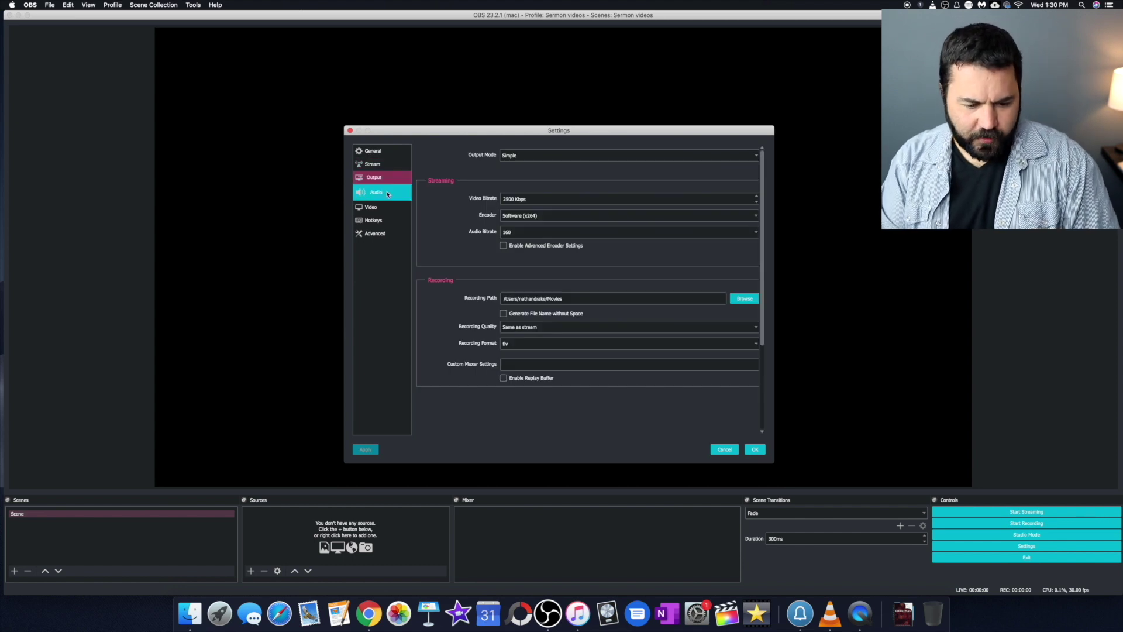
scroll(578, 295, down, 2)
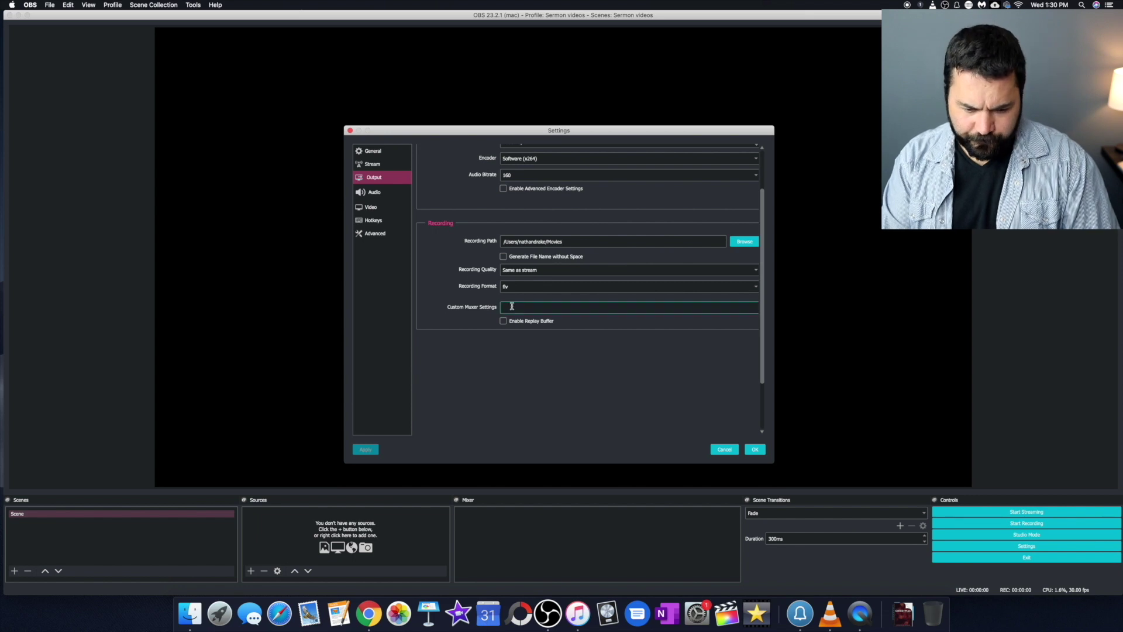
click(546, 286)
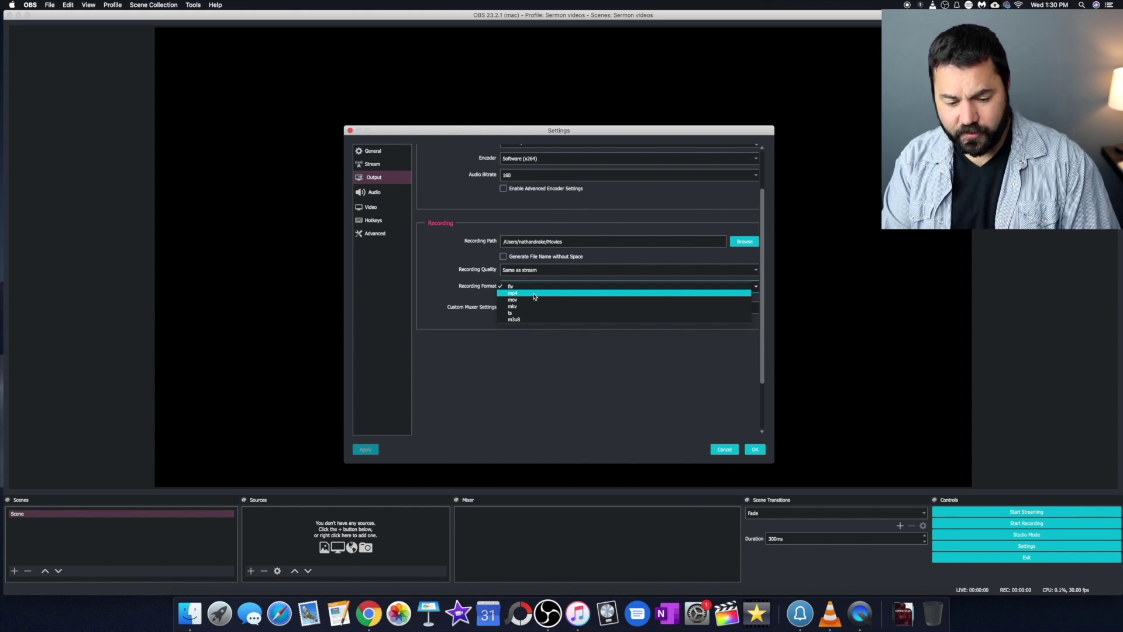
click(527, 293)
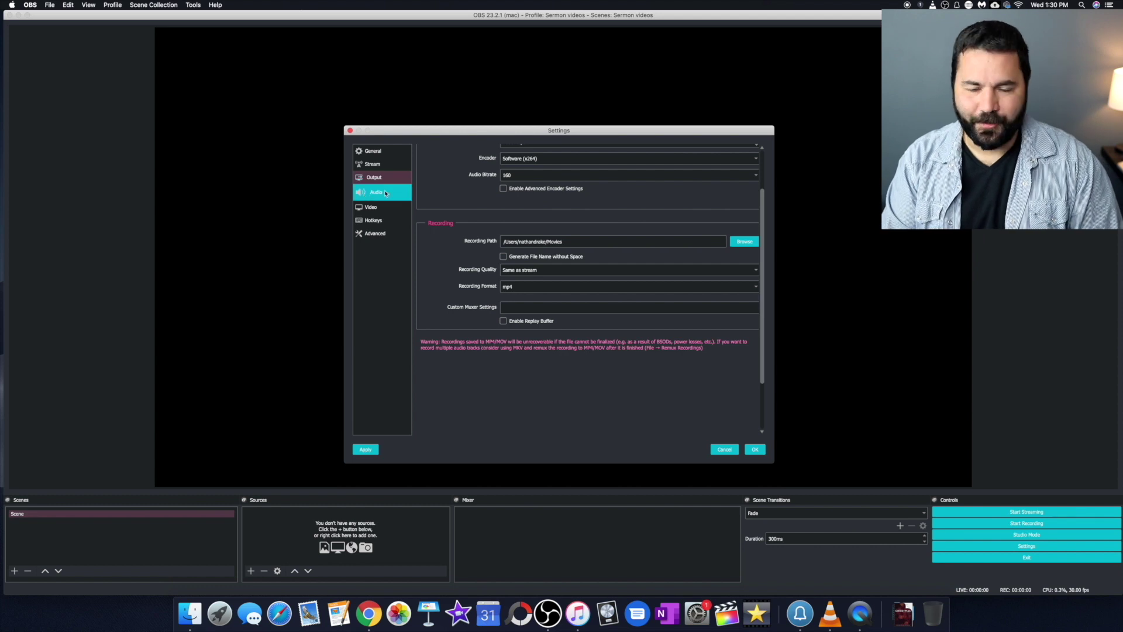
Set the Video output (scaled) resolution to 1920x1080, then apply and close settings.
click(375, 207)
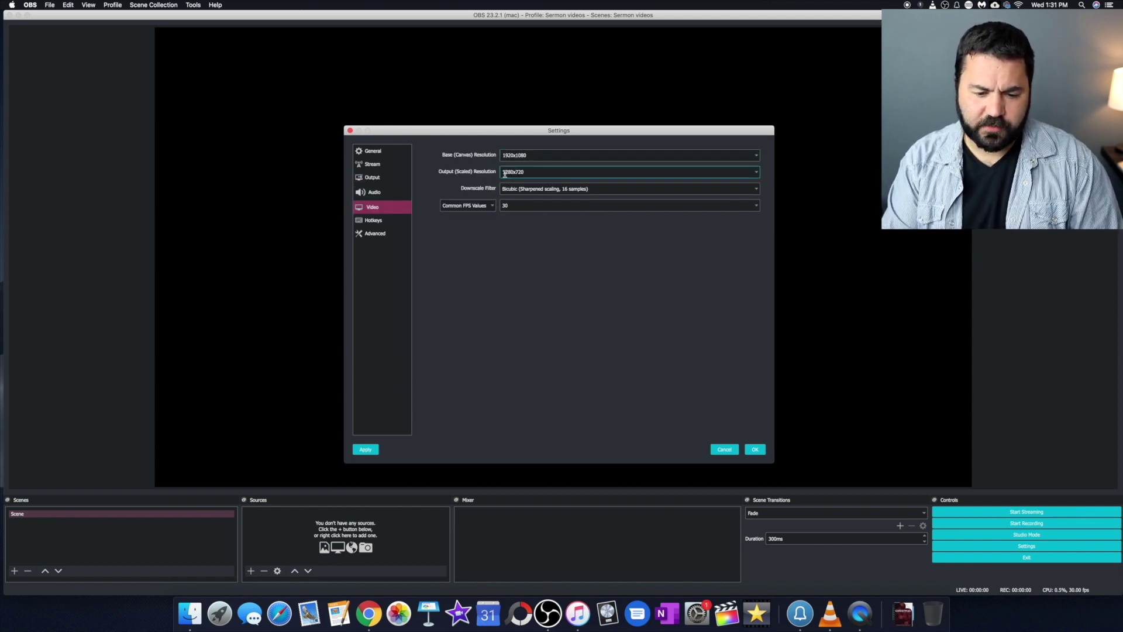
click(757, 172)
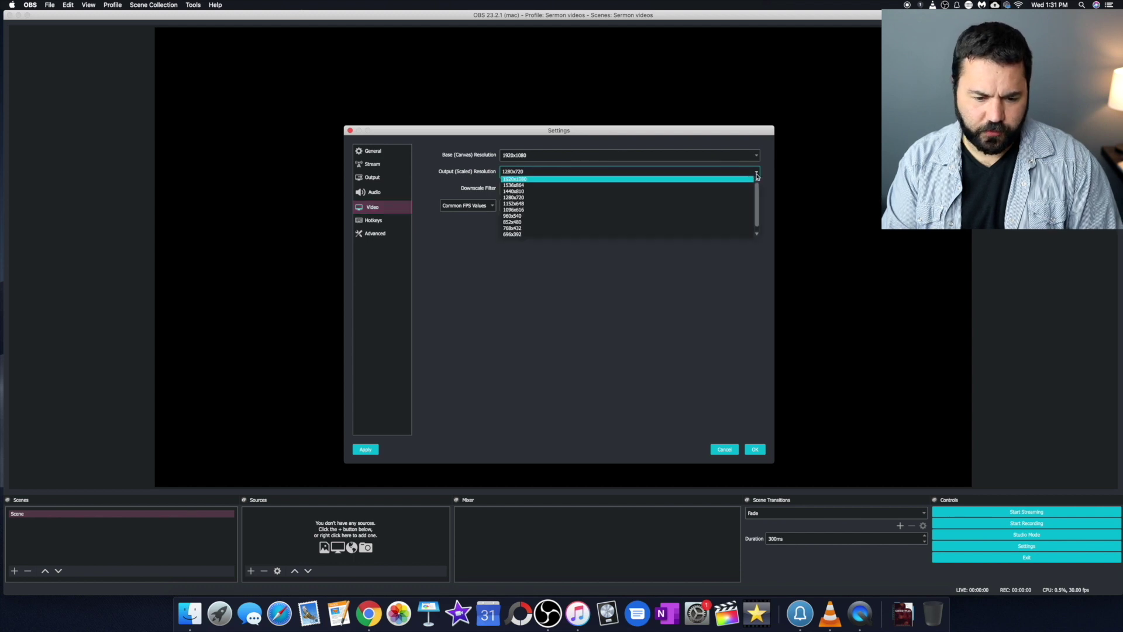
click(723, 180)
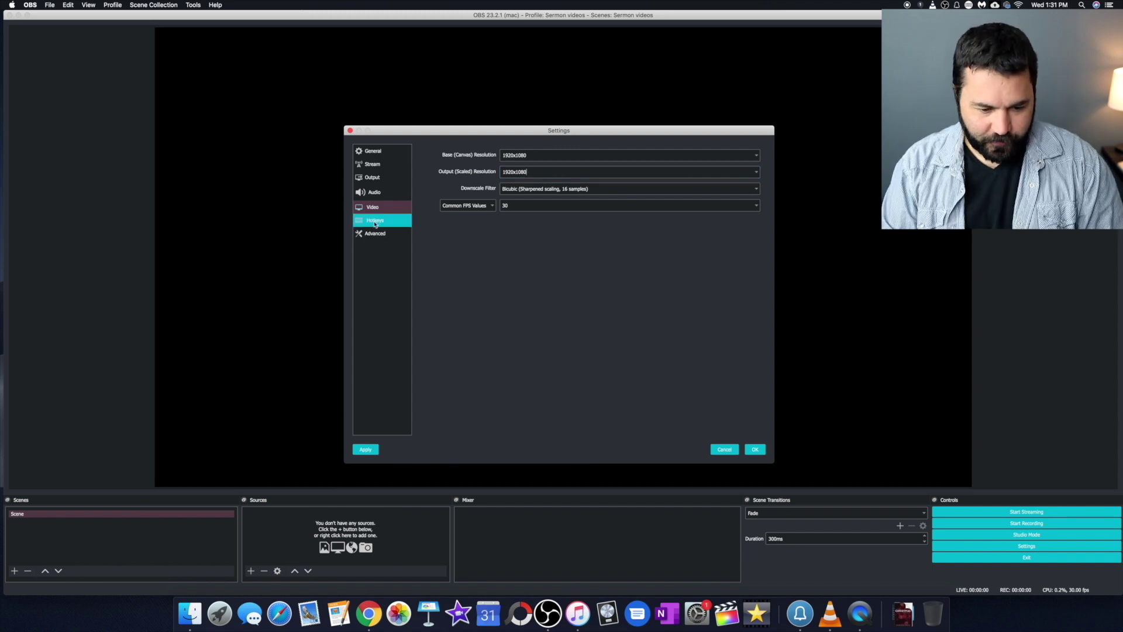
click(369, 450)
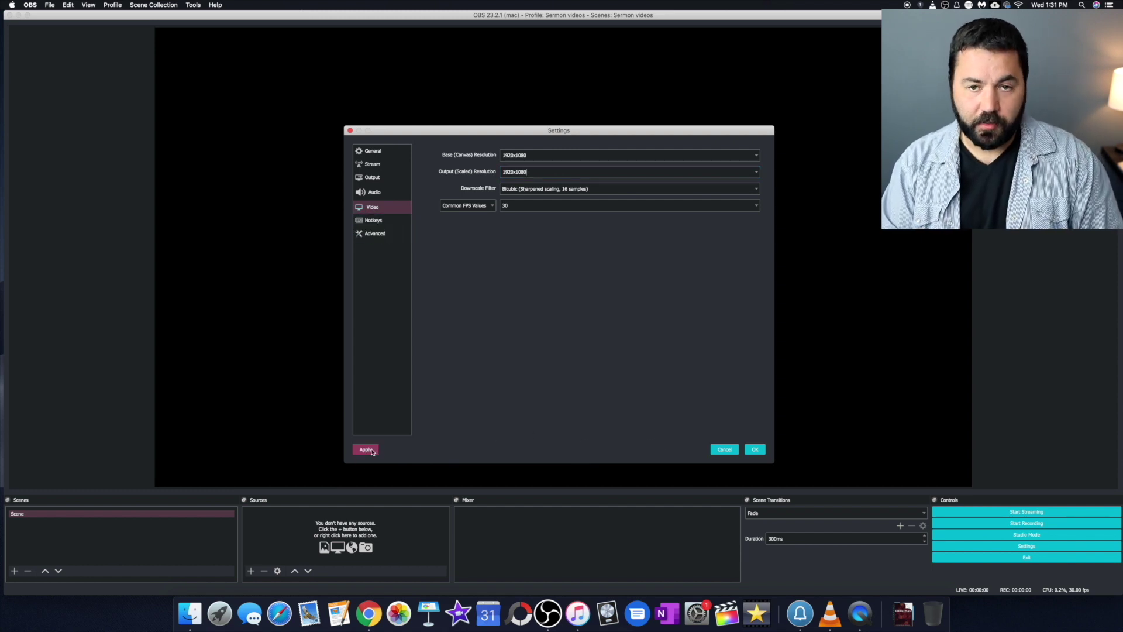
click(754, 449)
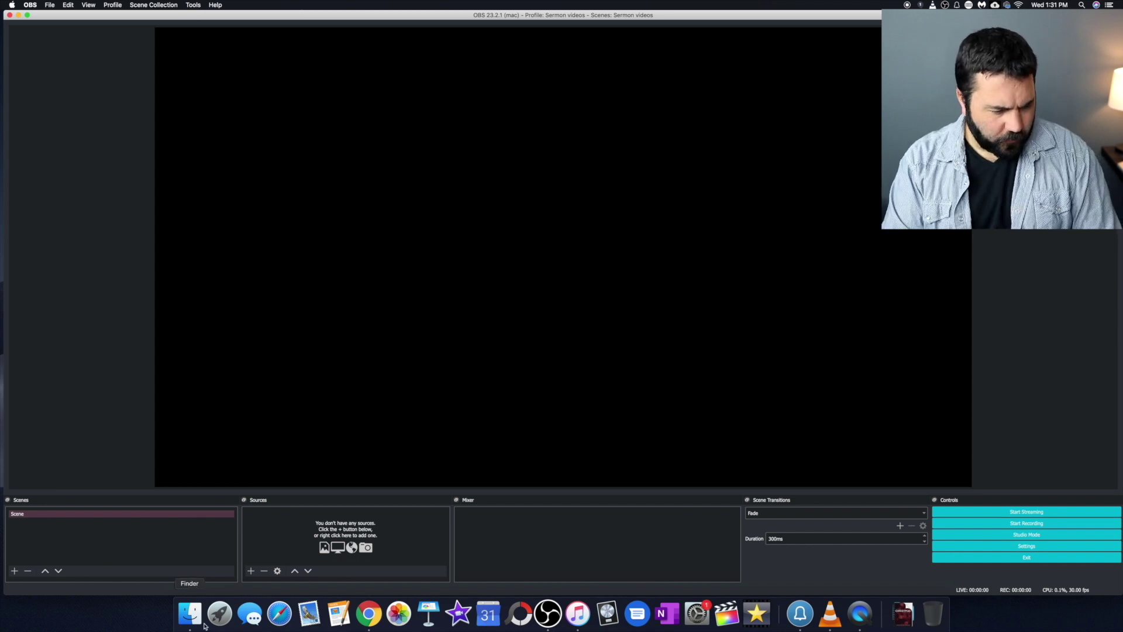
Rename the lone default scene 'Scene' to 'Sermon Video'.
click(112, 515)
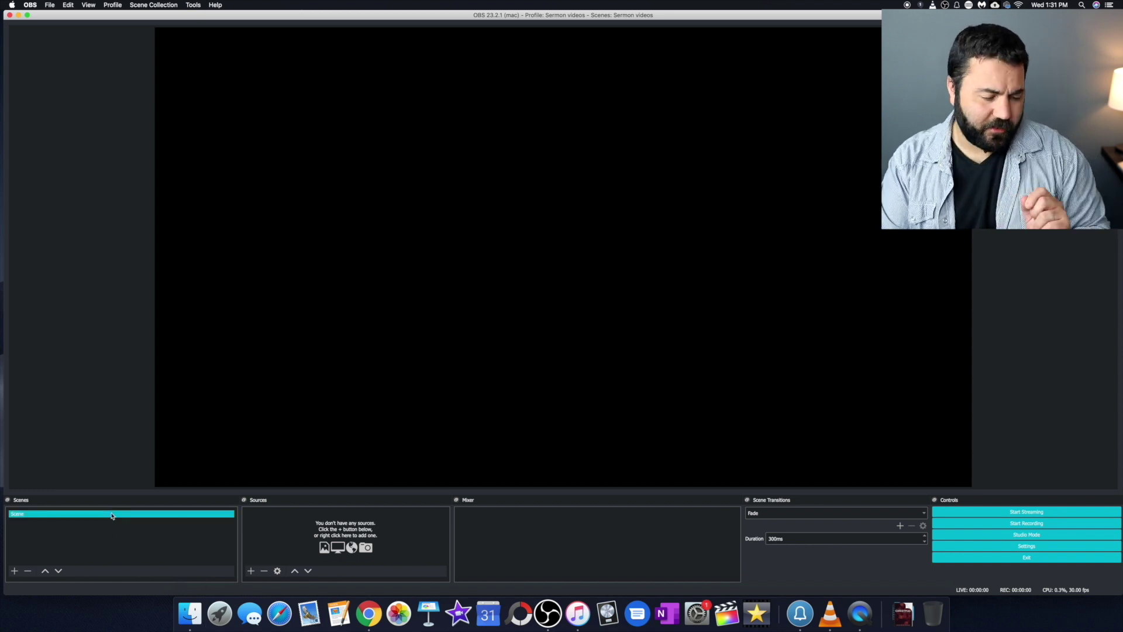
click(284, 521)
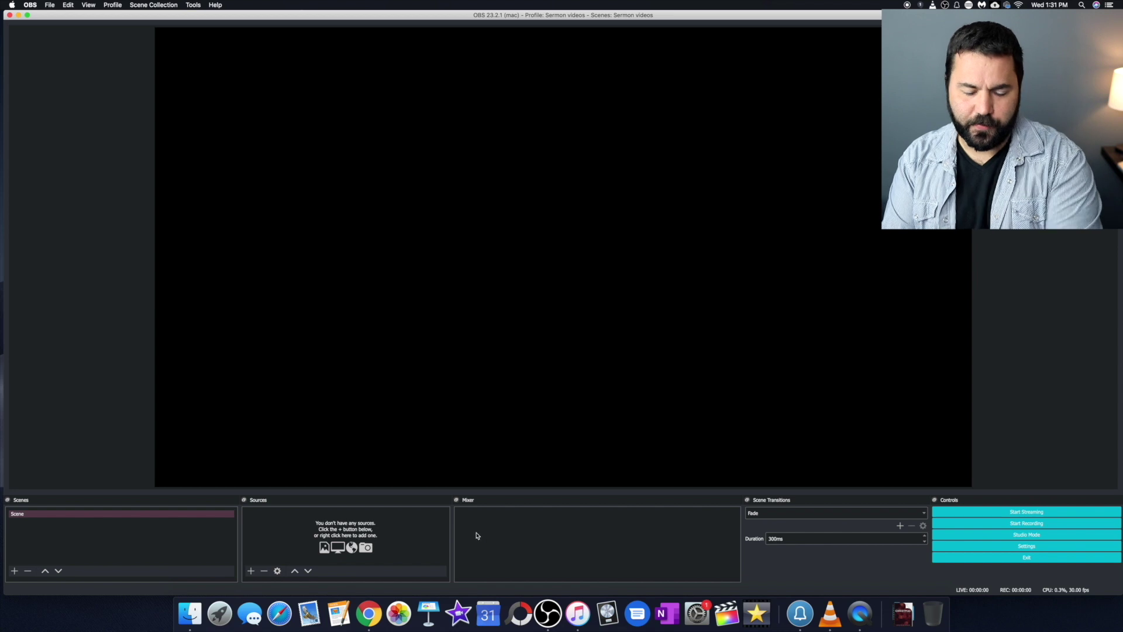
click(143, 514)
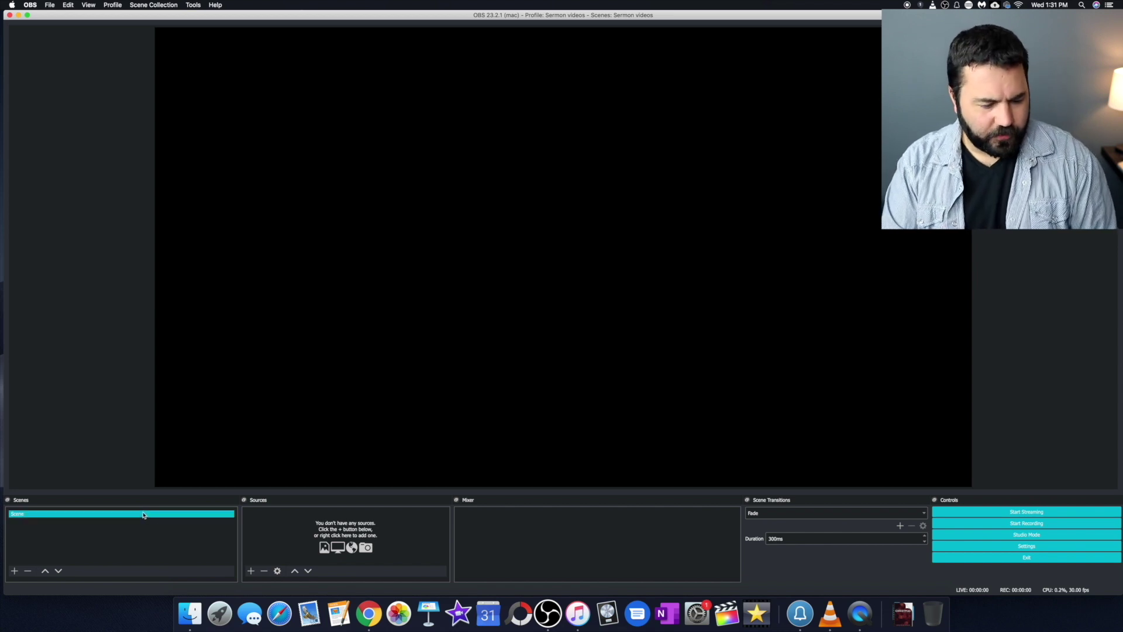
click(132, 517)
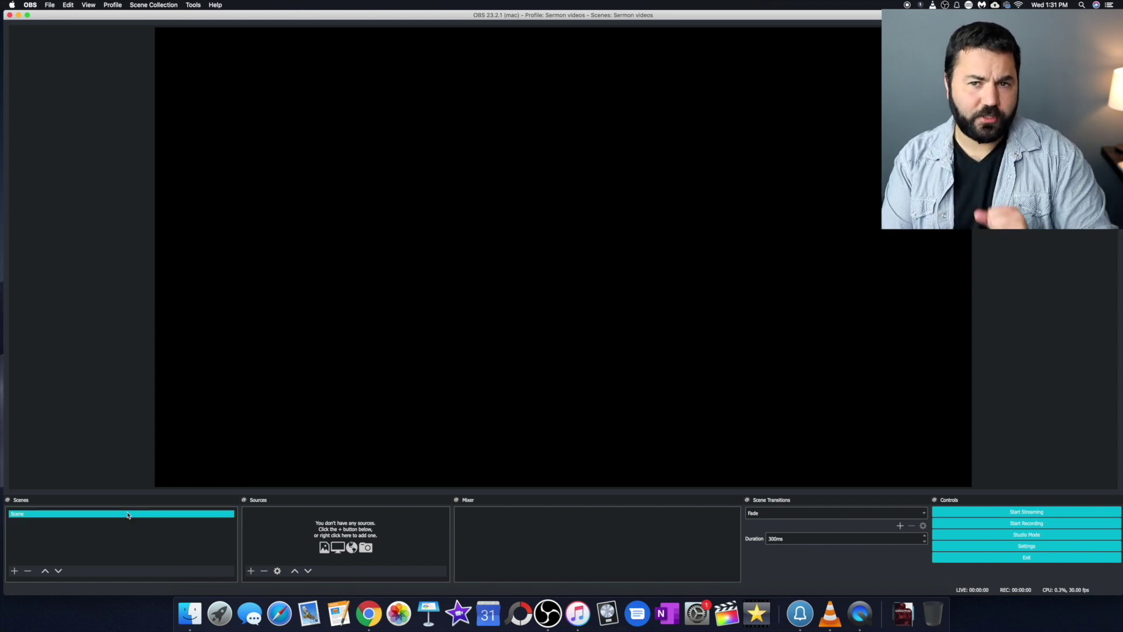
right_click(105, 518)
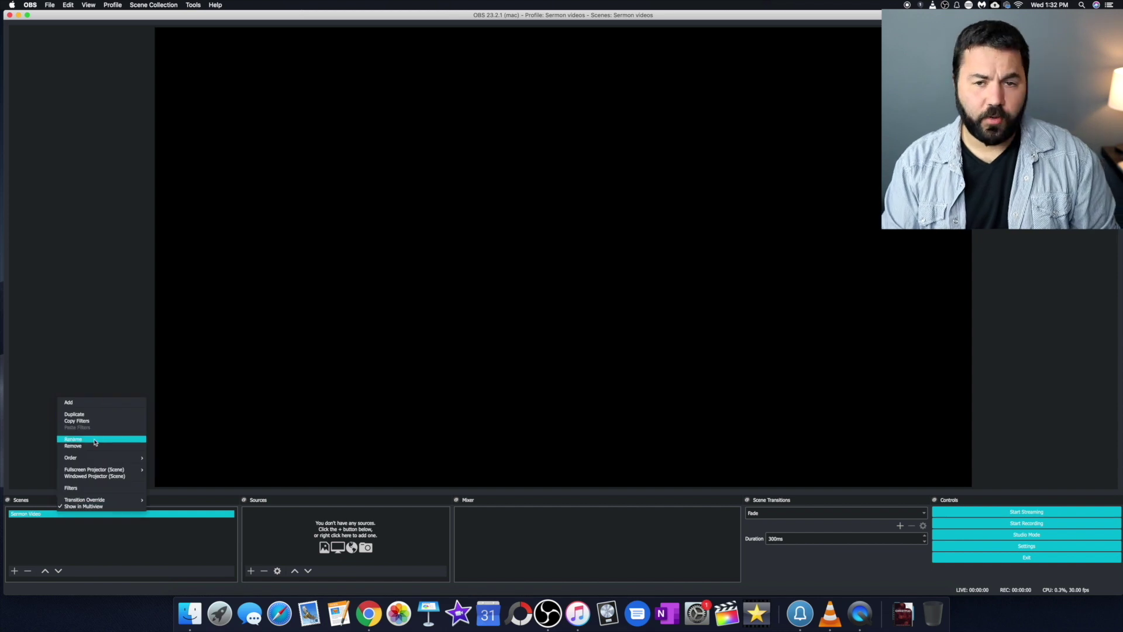
click(96, 440)
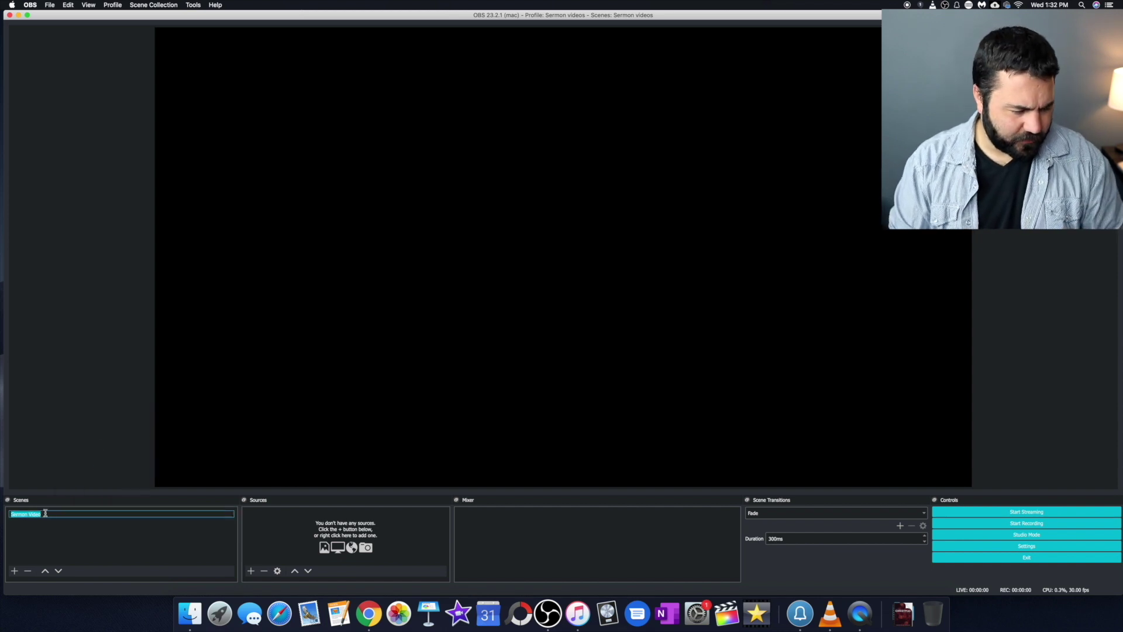
text(Se)
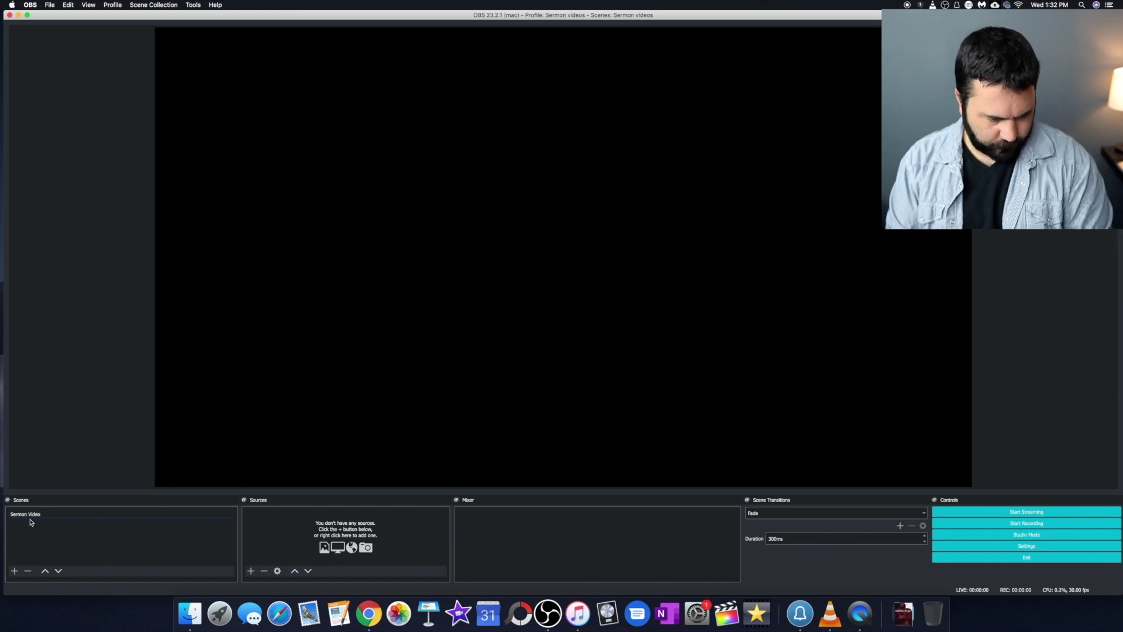
key(Return)
click(66, 518)
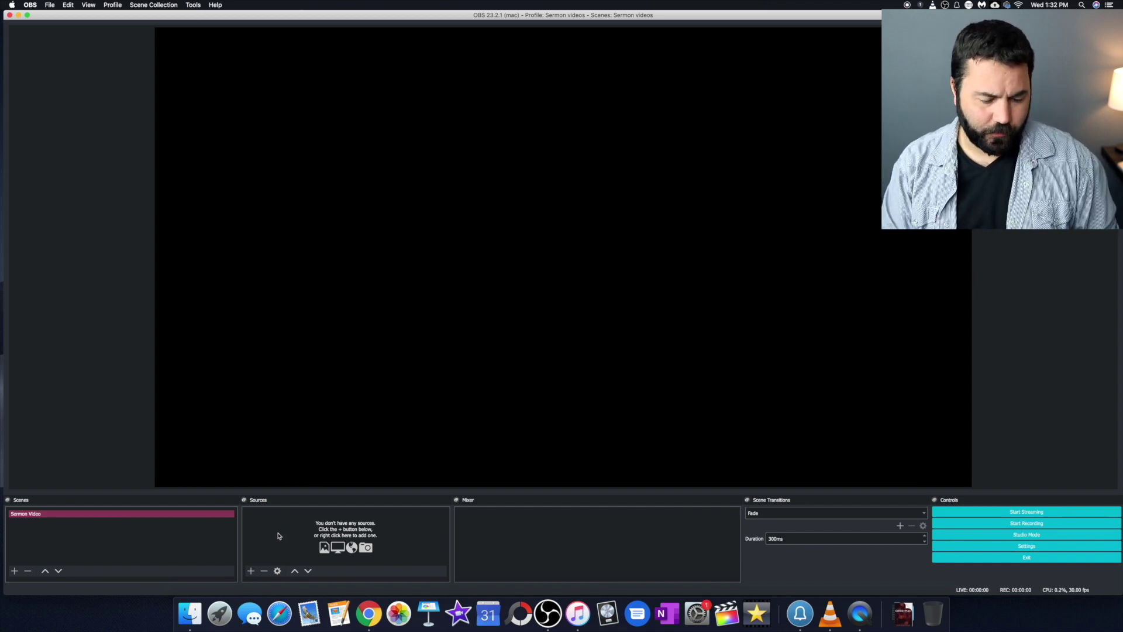
click(251, 572)
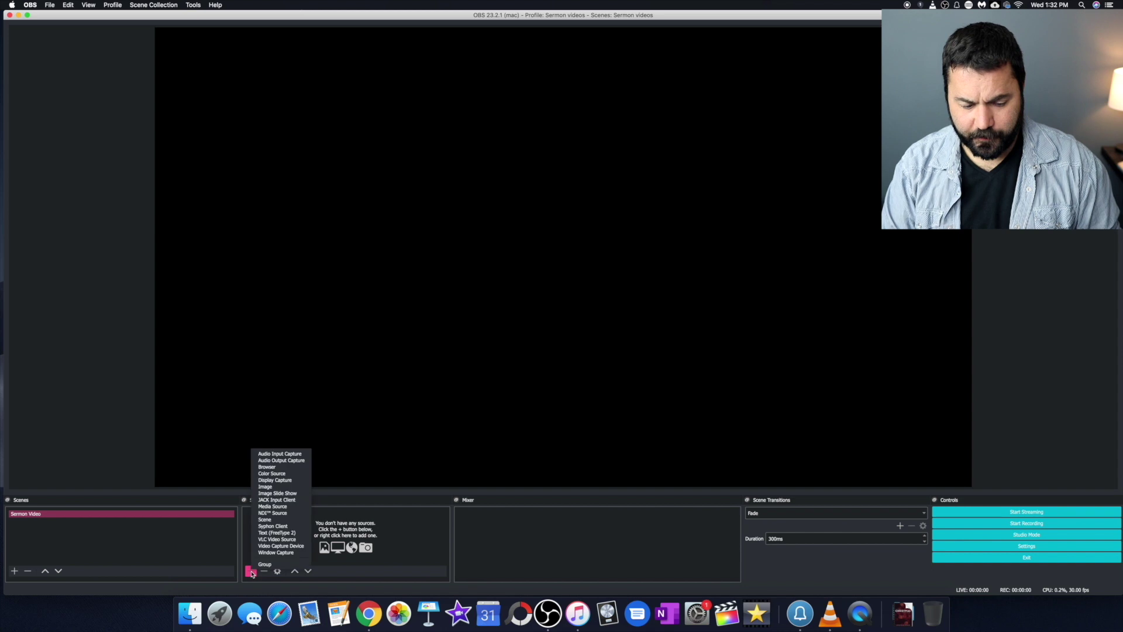
Add a video capture source named 'camera 1' using the HD Pro Webcam C920.
click(281, 546)
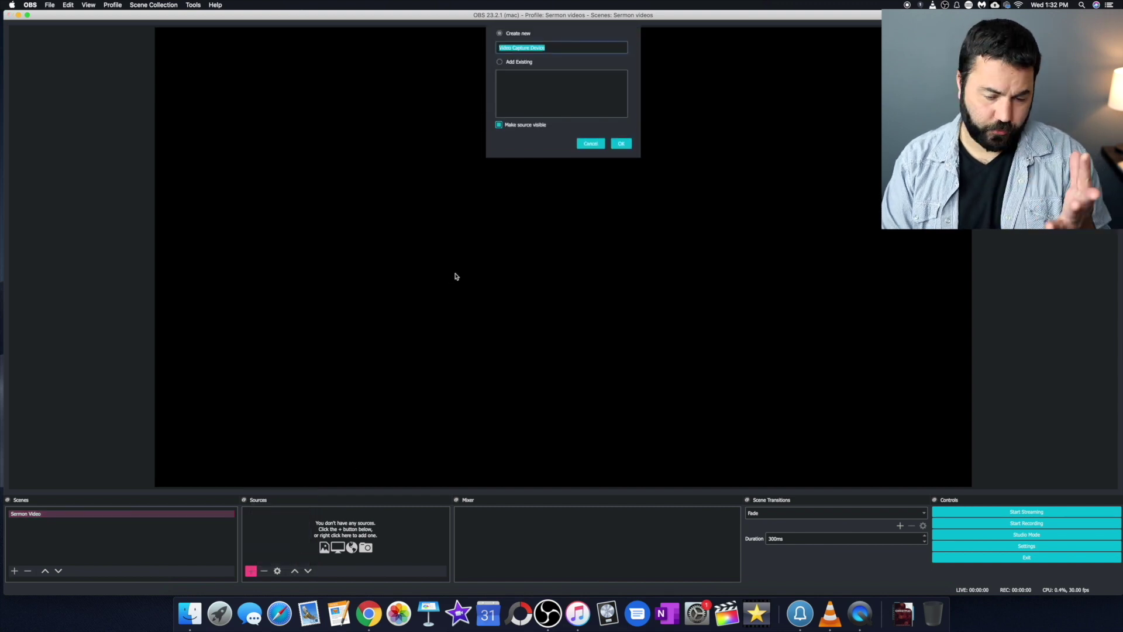
click(555, 48)
drag(556, 48, 486, 52)
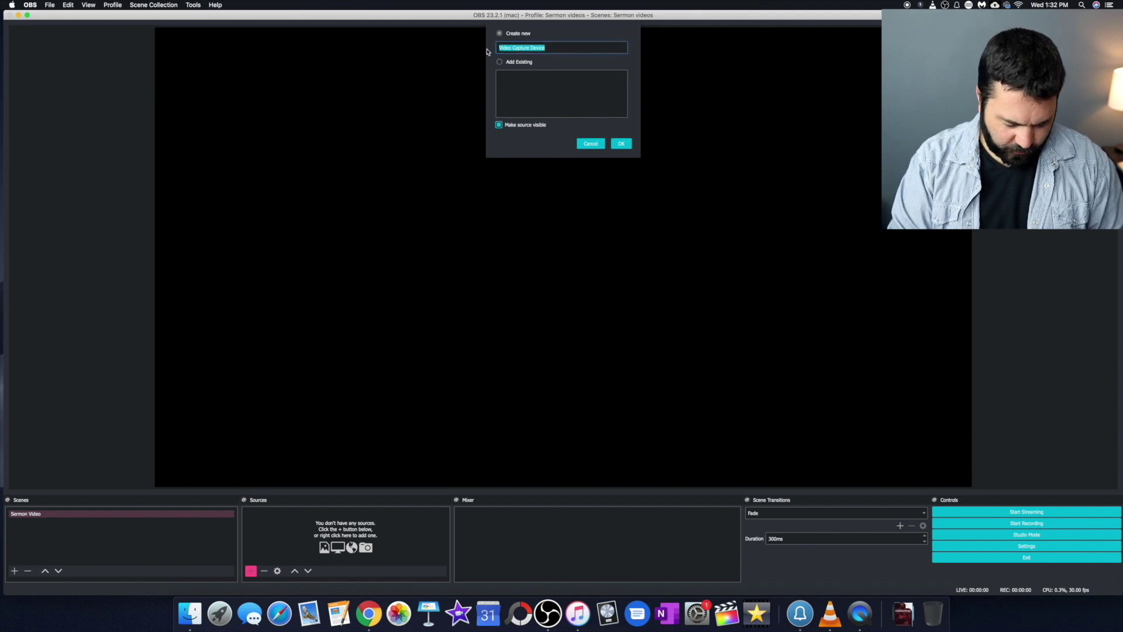
text(camera 1)
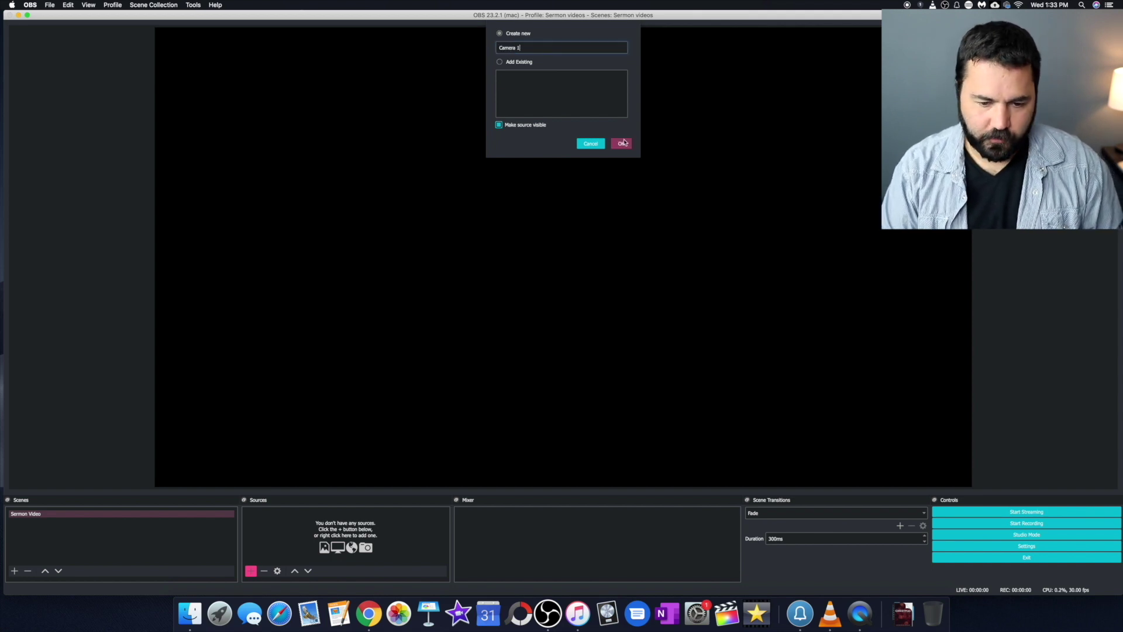
click(622, 143)
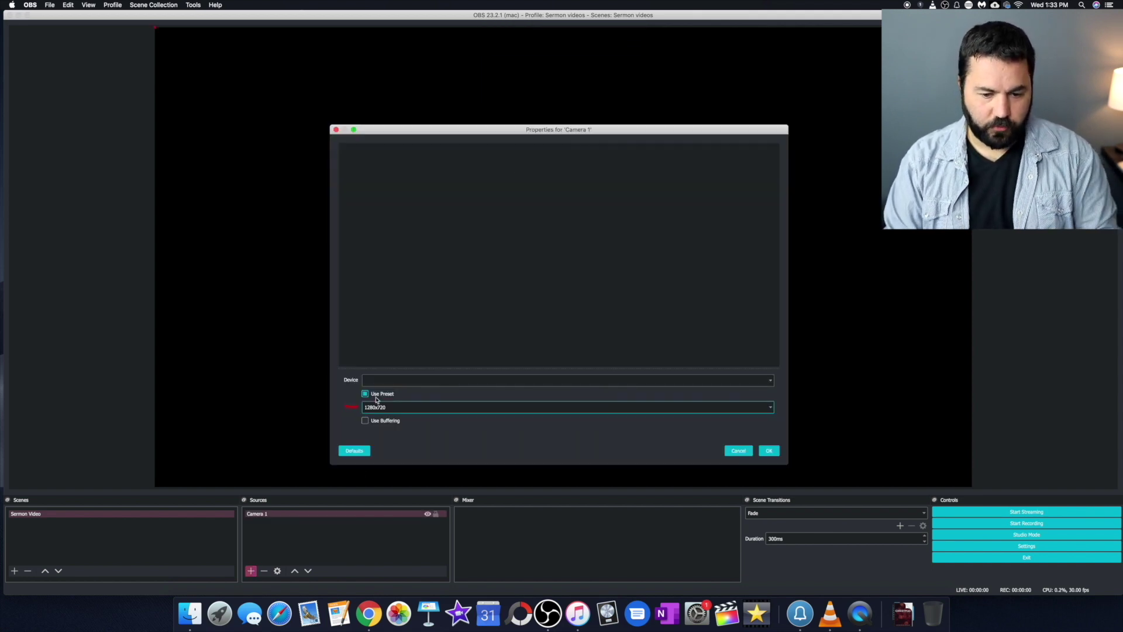
click(401, 381)
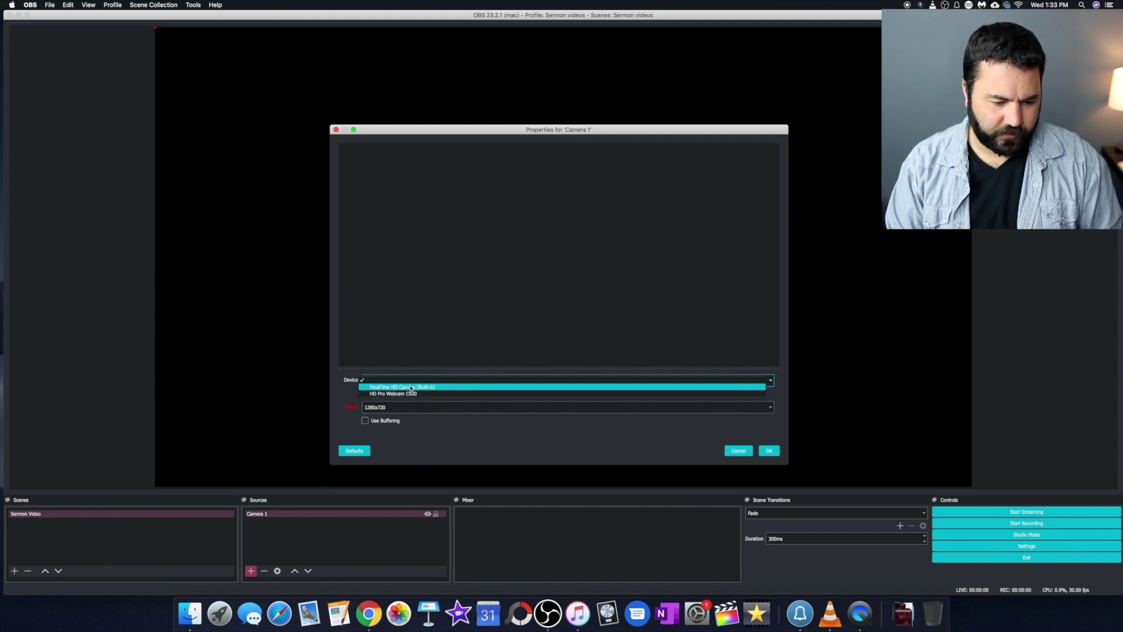
click(448, 395)
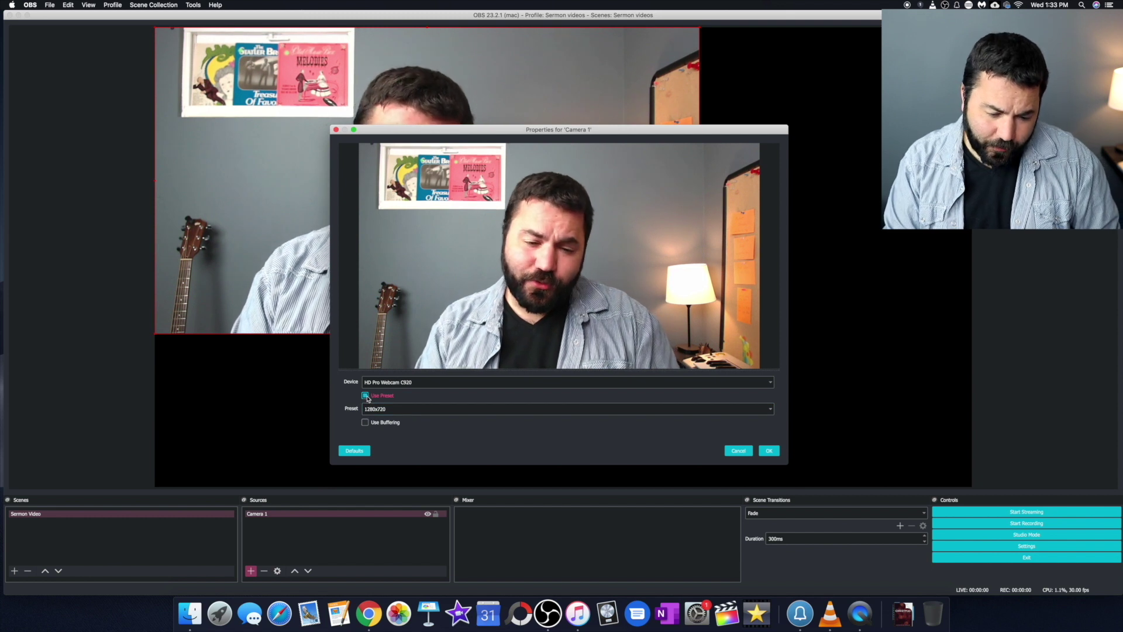
Drop the preset and set the camera to 1920x1080 at 30 fps.
click(365, 396)
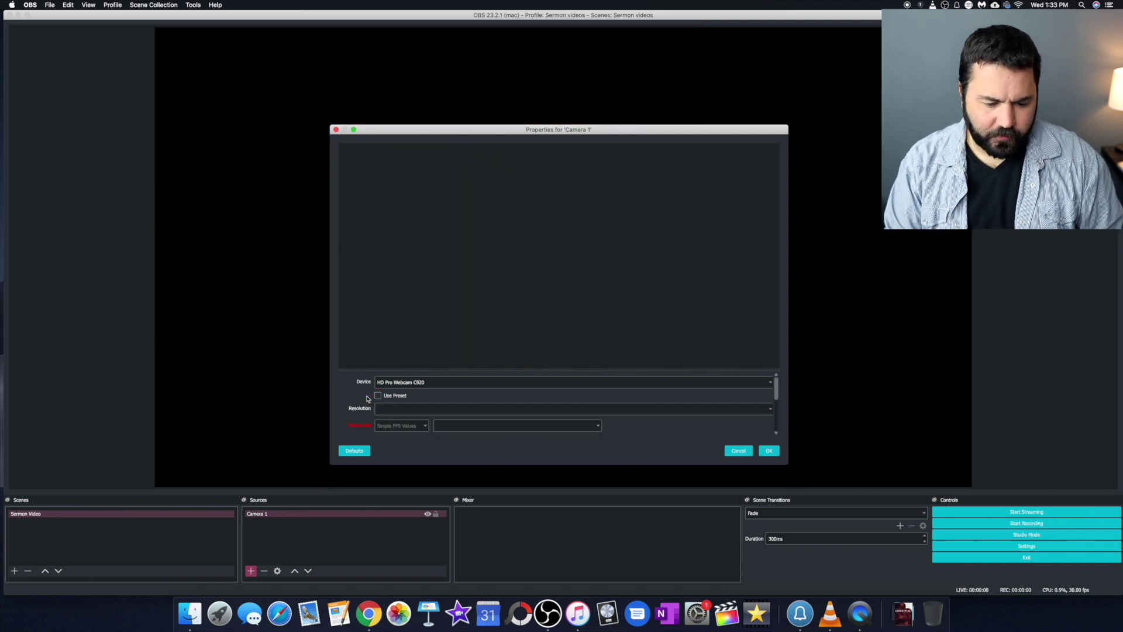
click(441, 409)
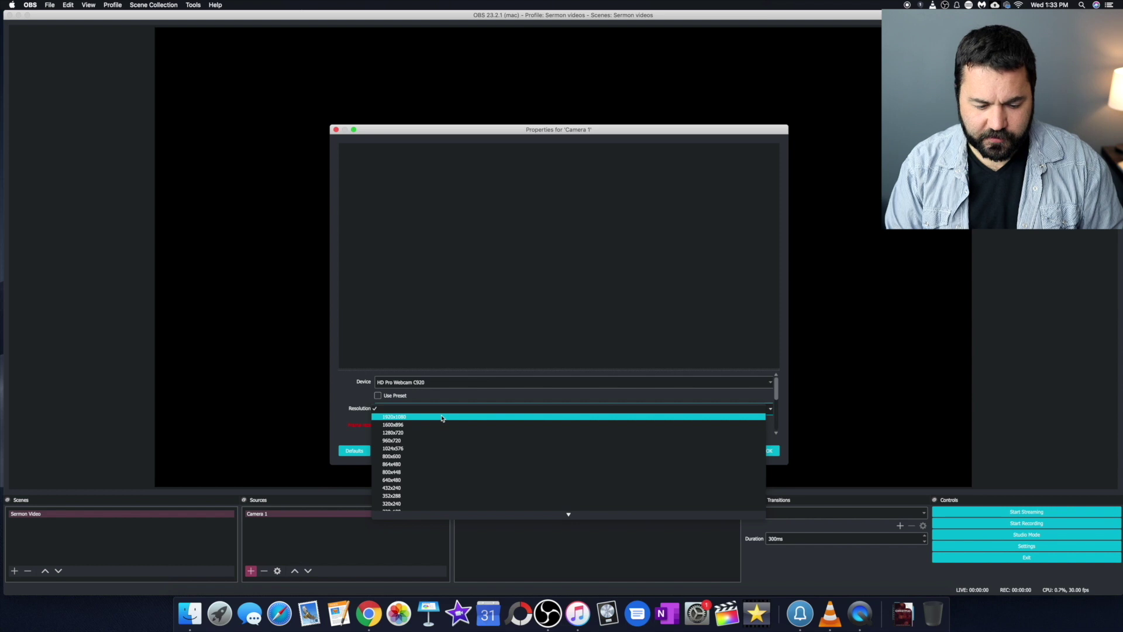
click(442, 418)
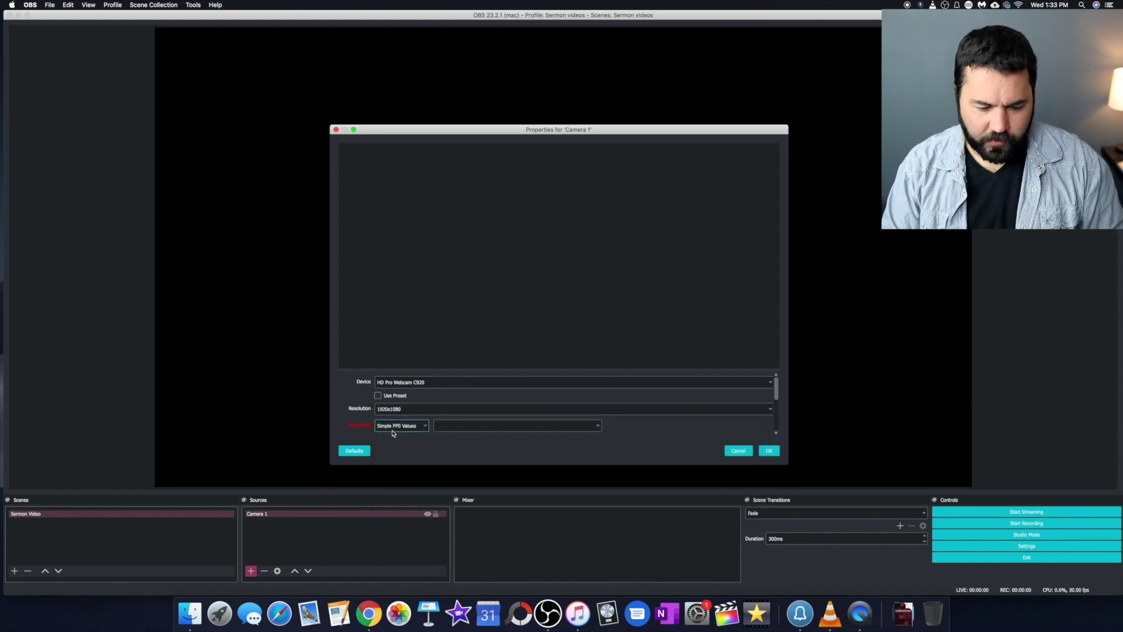
click(479, 426)
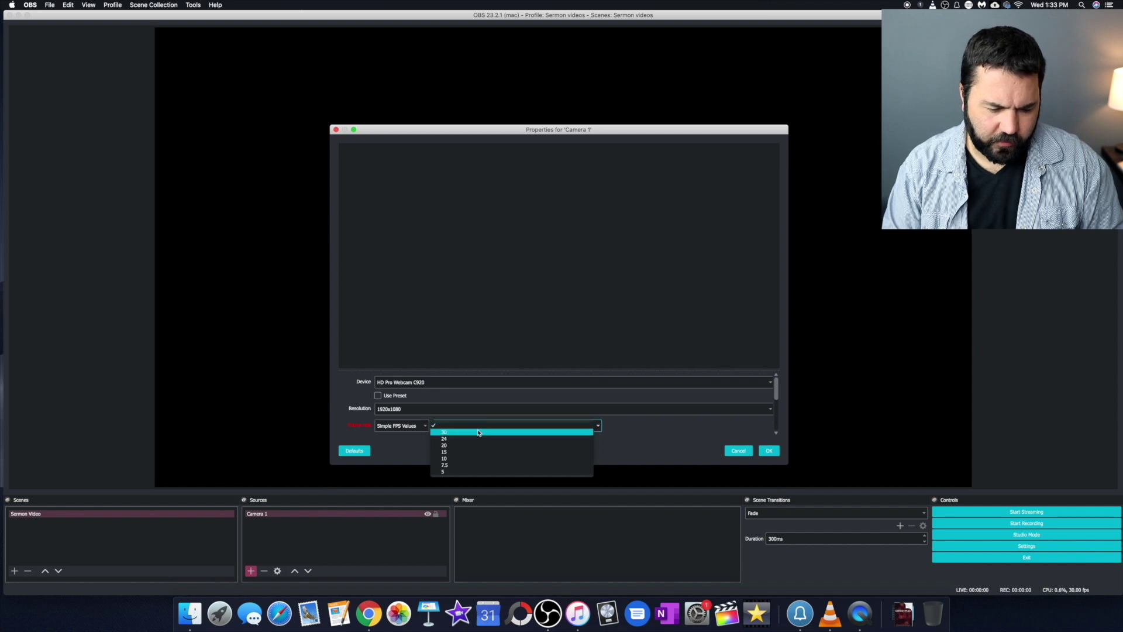
click(481, 433)
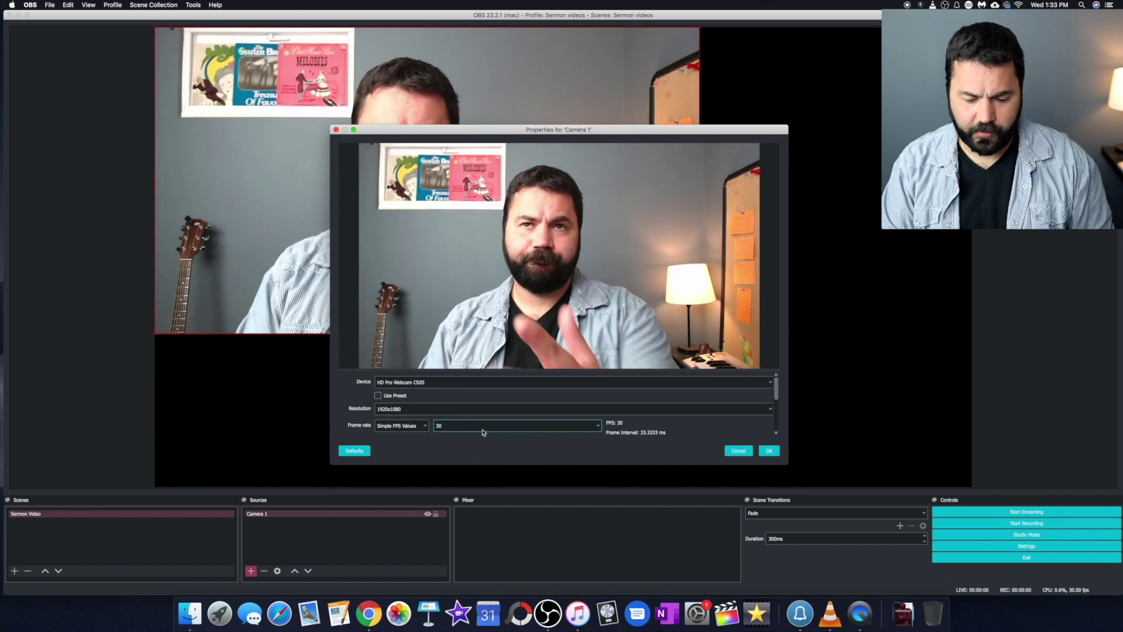
click(769, 451)
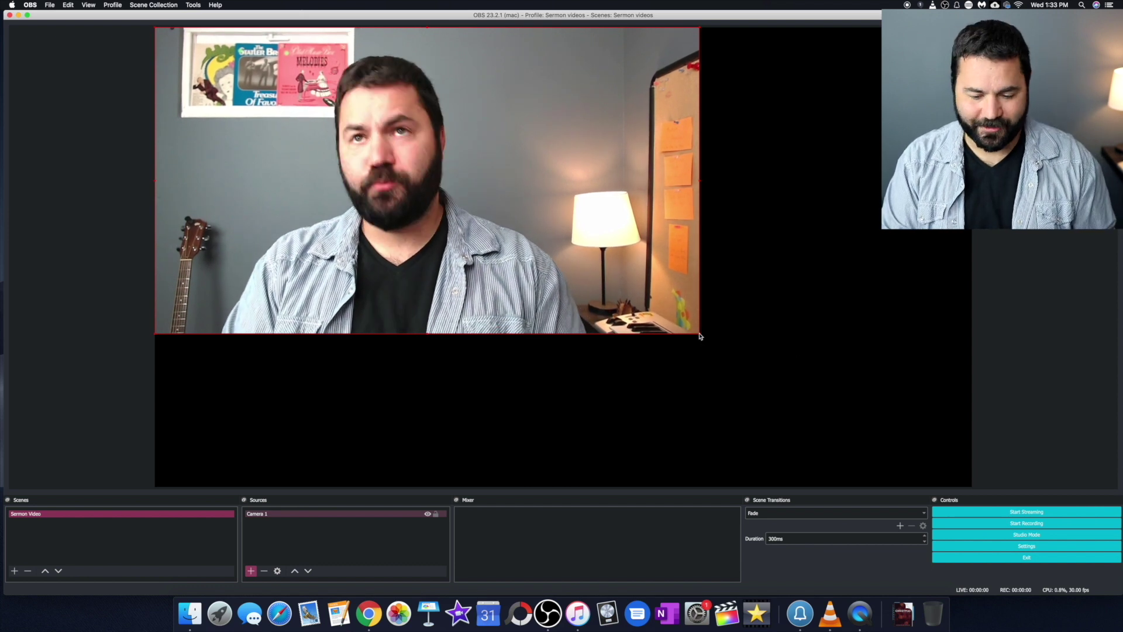
Enlarge the camera image so it fills the whole canvas.
drag(700, 335, 925, 490)
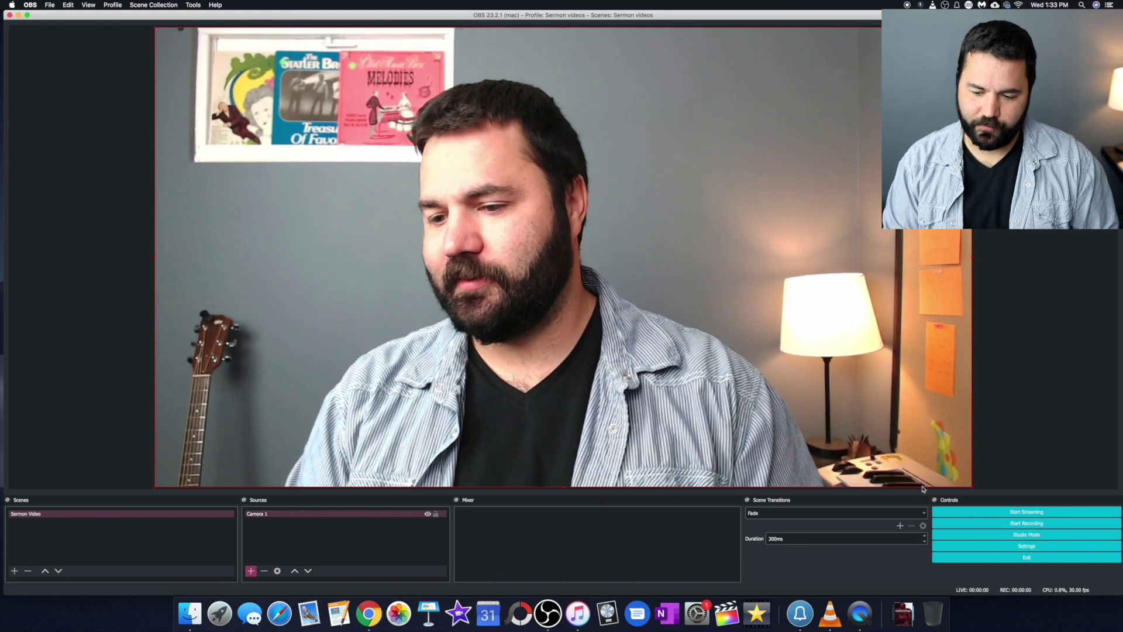
click(1030, 338)
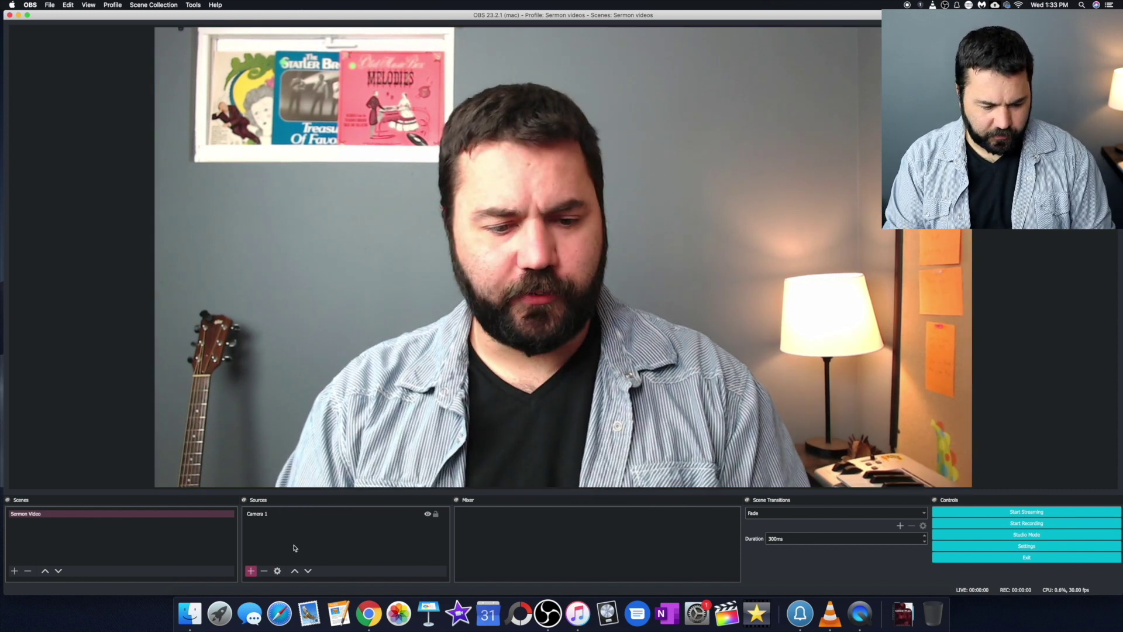
click(251, 571)
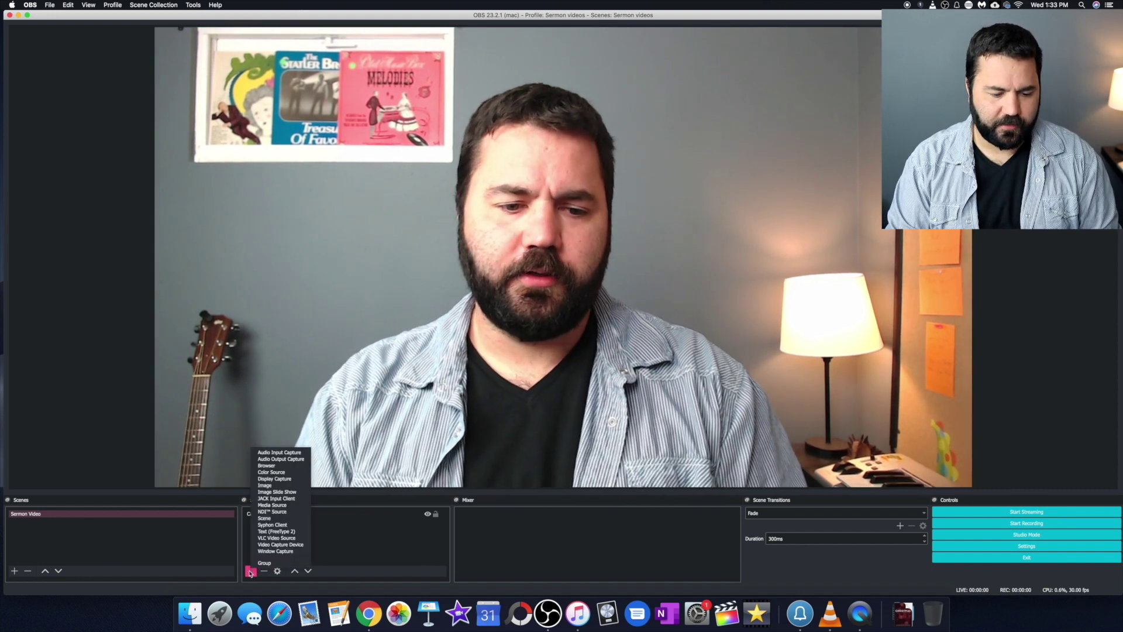
Add an audio input source named 'microphone' taking sound from the HD Pro Webcam C920.
click(289, 455)
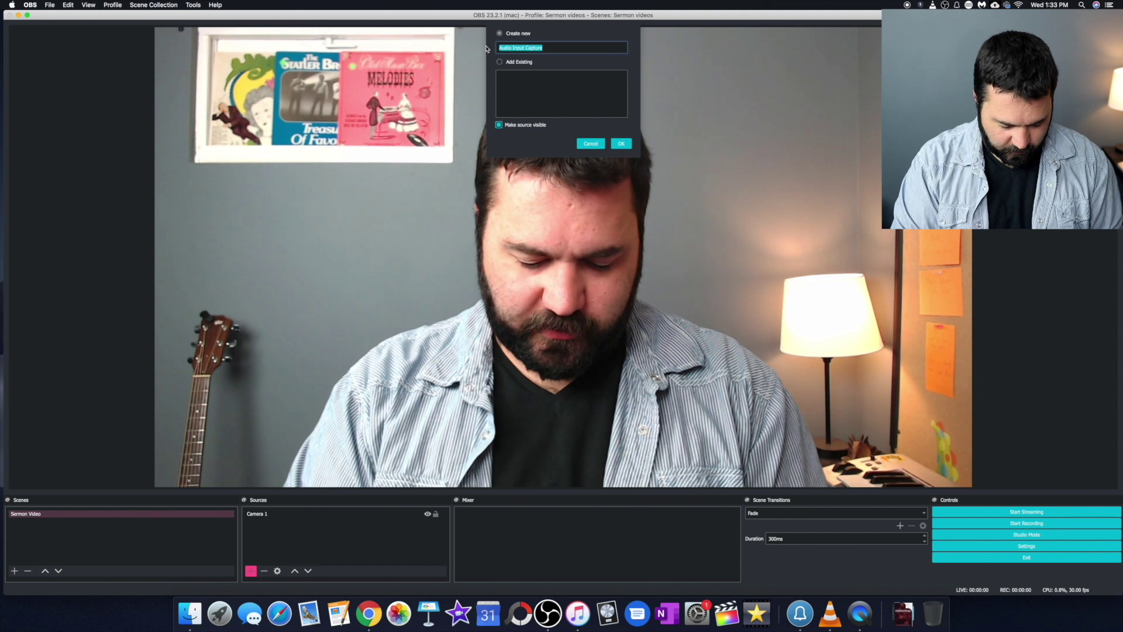
text(micropho)
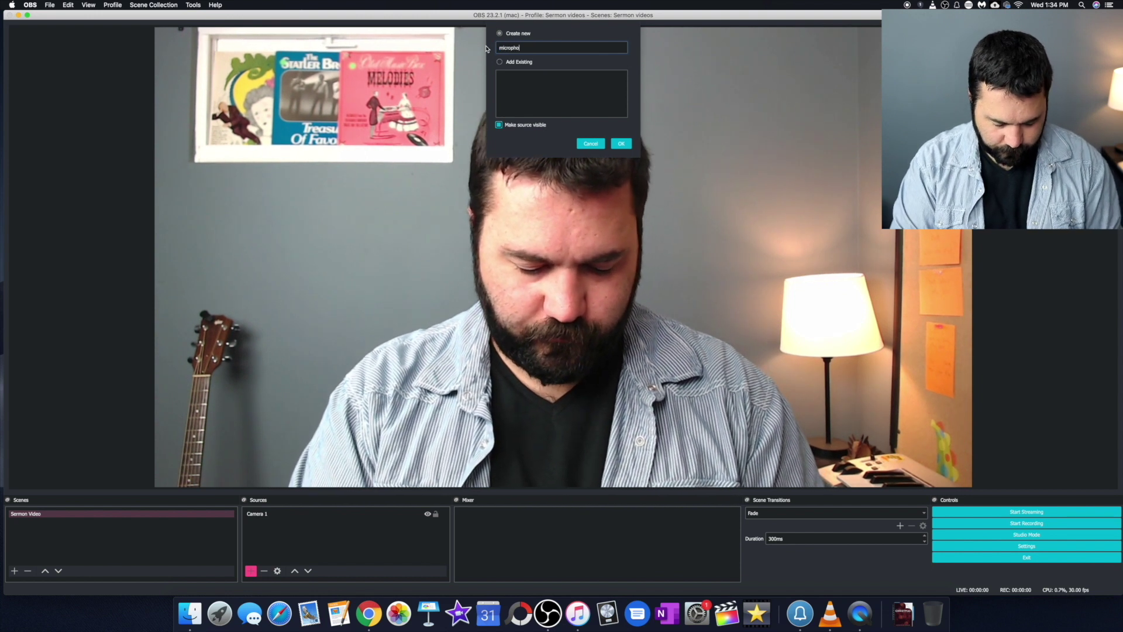
text(ne)
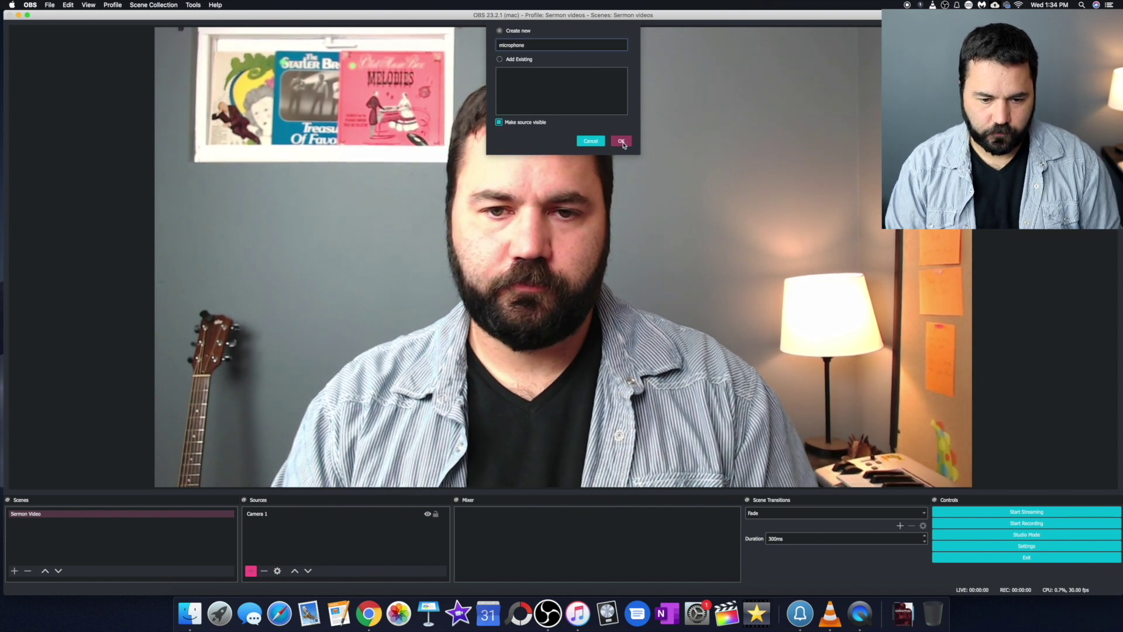
click(622, 141)
click(427, 157)
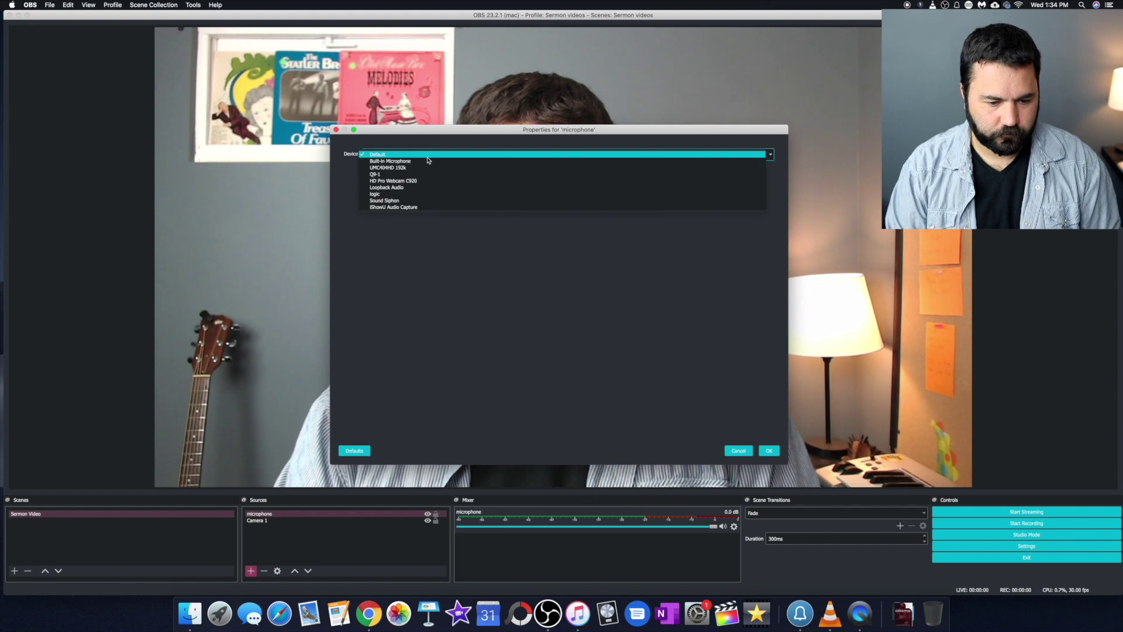
click(449, 181)
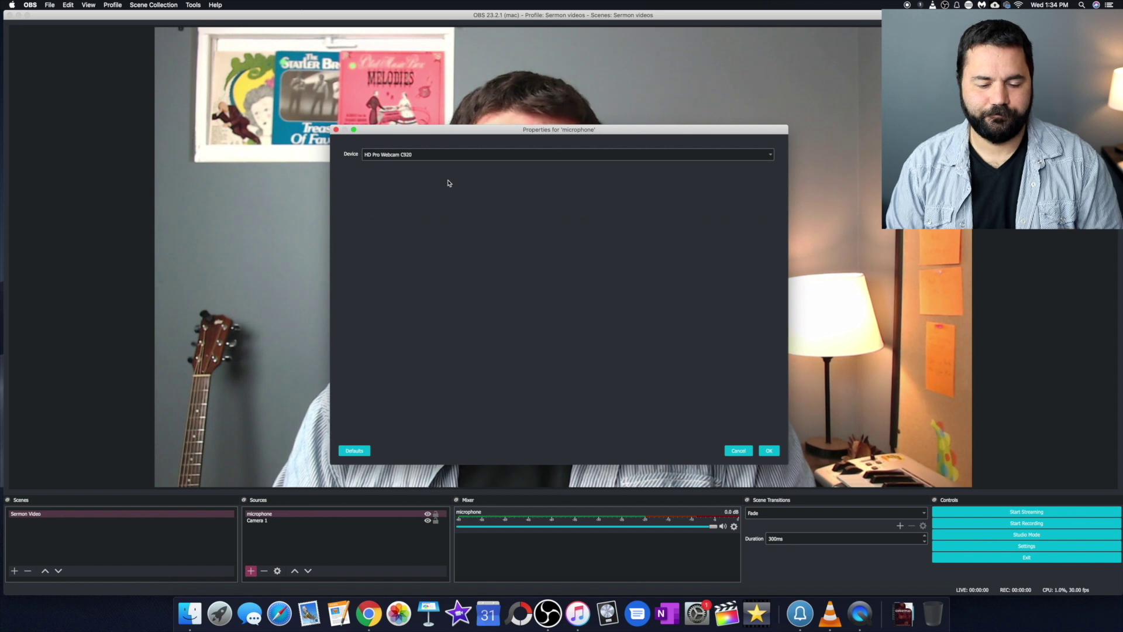
click(770, 452)
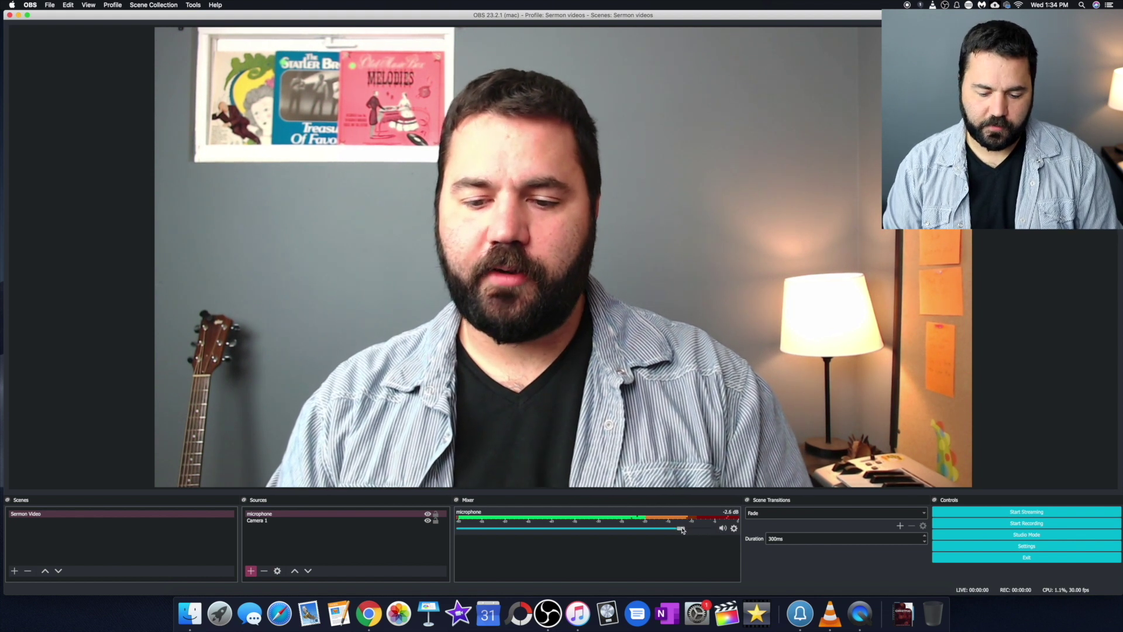
Lower the microphone fader in the Audio Mixer to -3.0 dB.
drag(679, 530, 679, 530)
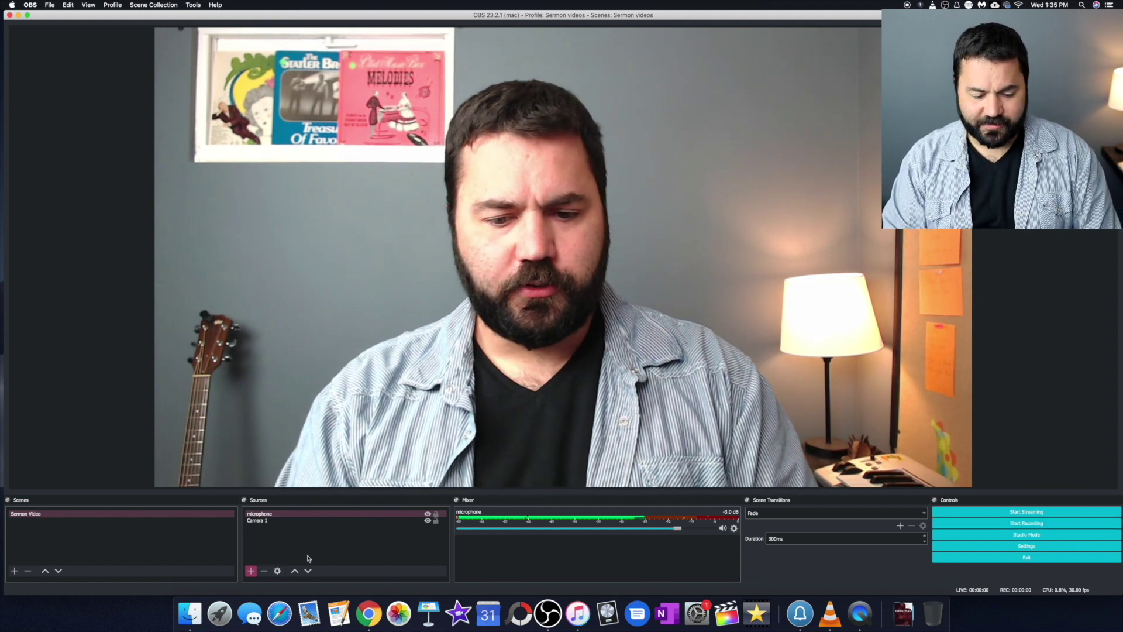
click(250, 572)
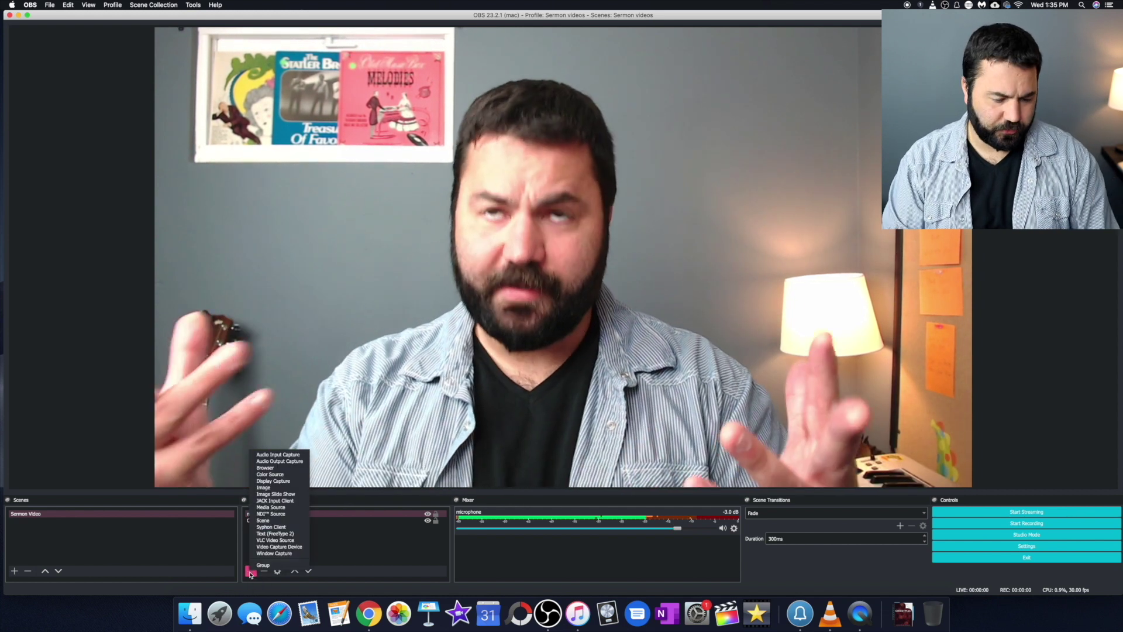
Add a text source named 'Name' reading 'PASTOR NATHAN'.
click(299, 536)
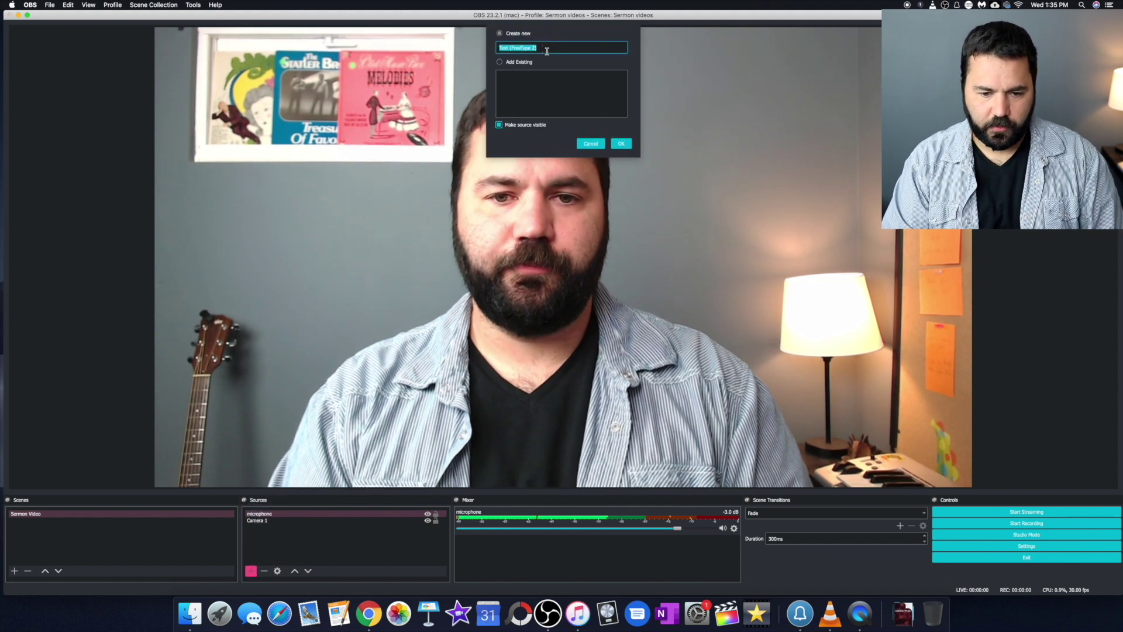
text(Name)
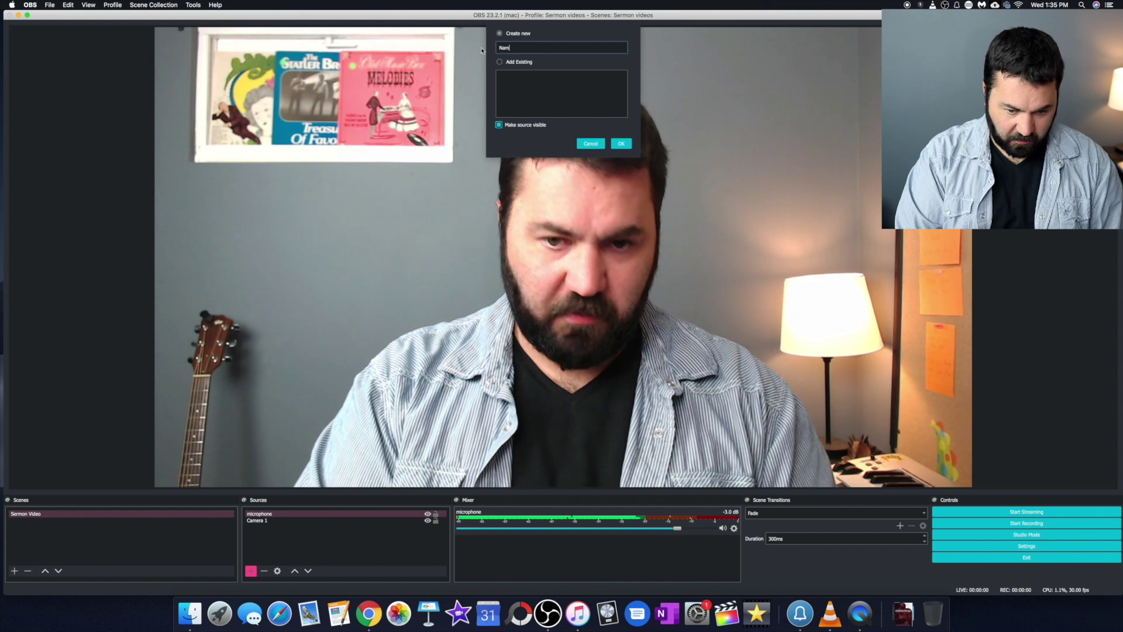
click(621, 144)
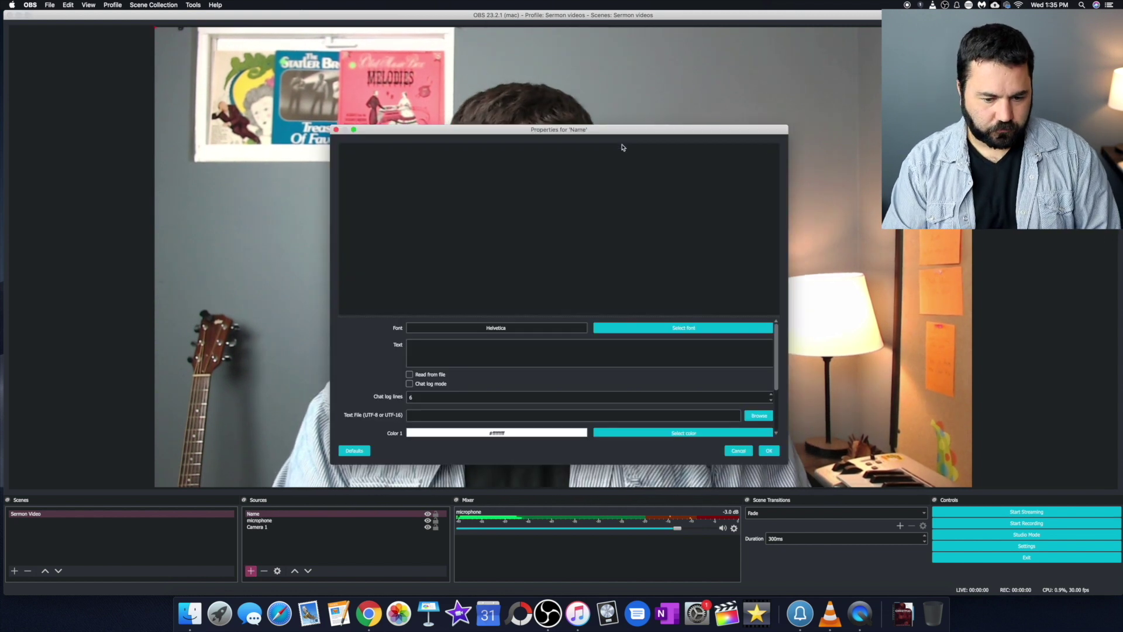
text(P)
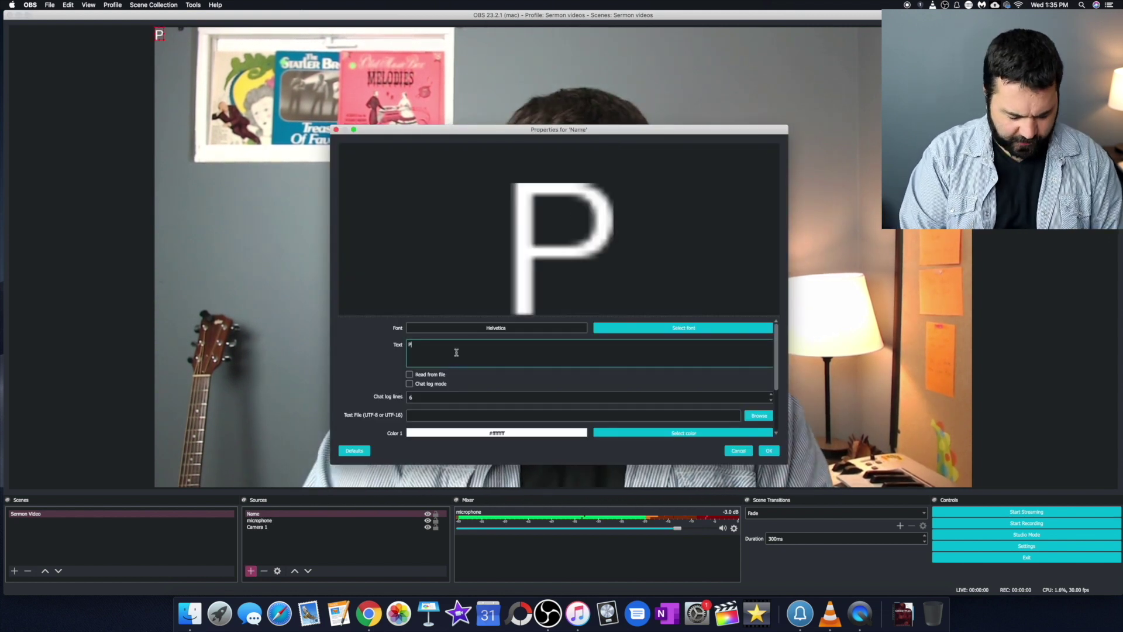
text(ASTOR NAME)
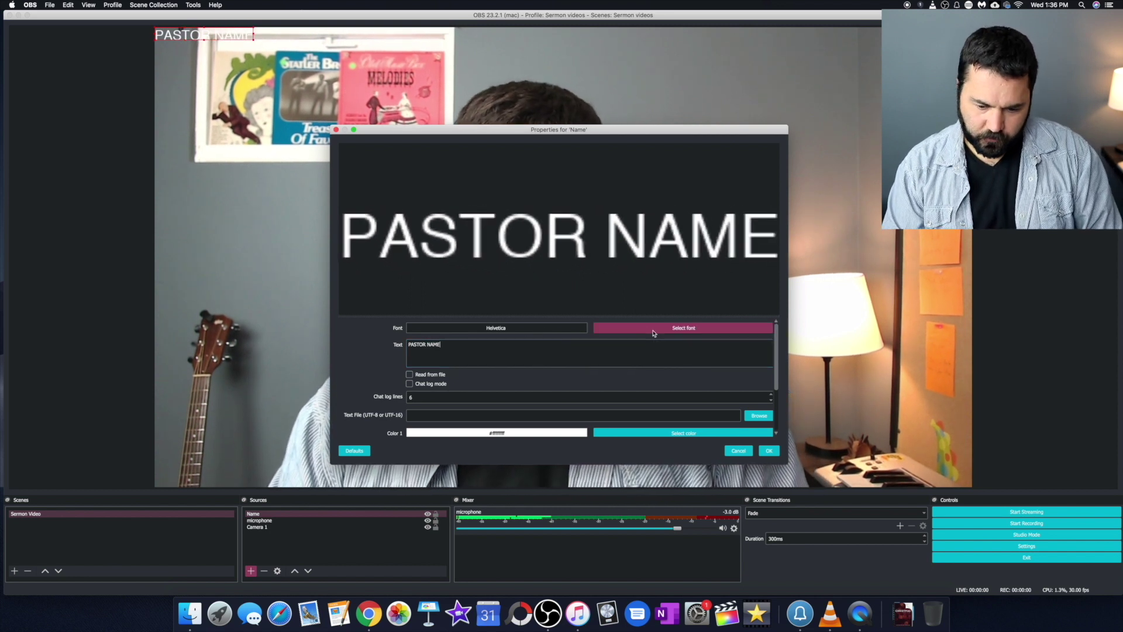
key(BackSpace)
key(BackSpace)
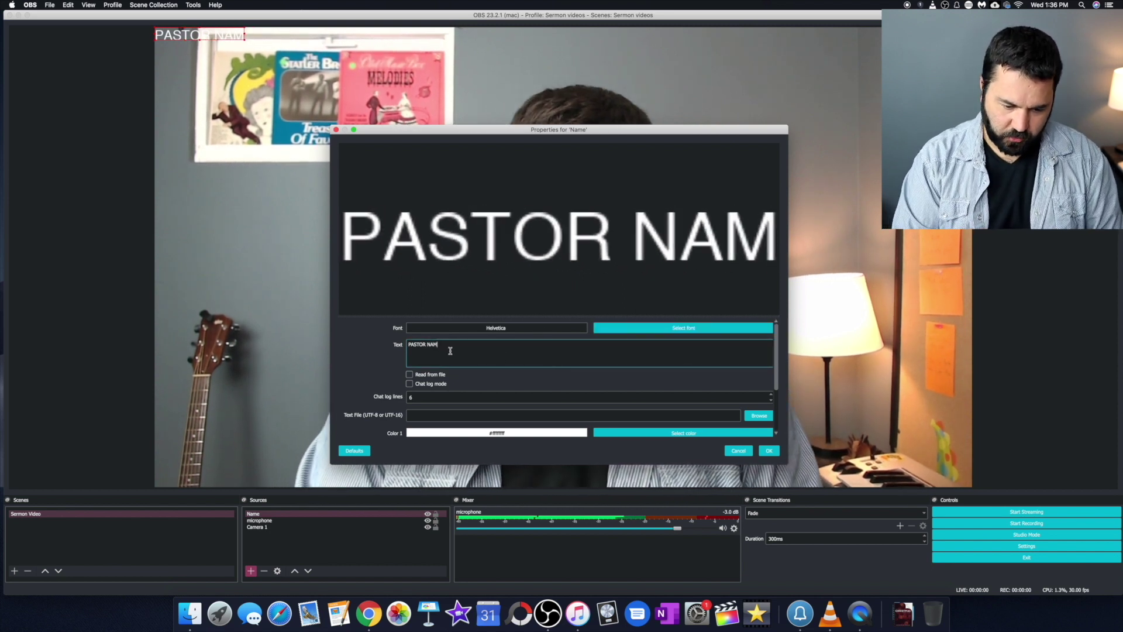
text(THAN)
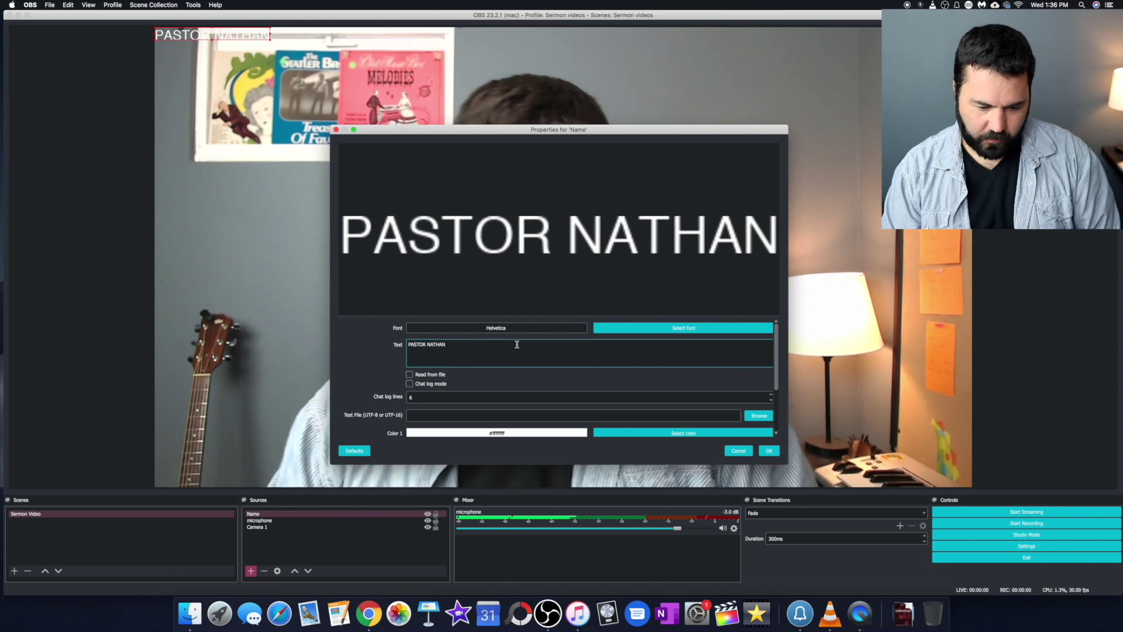
Set the text font to Hiragino Sans CNS W3 at size 96 and save.
click(672, 330)
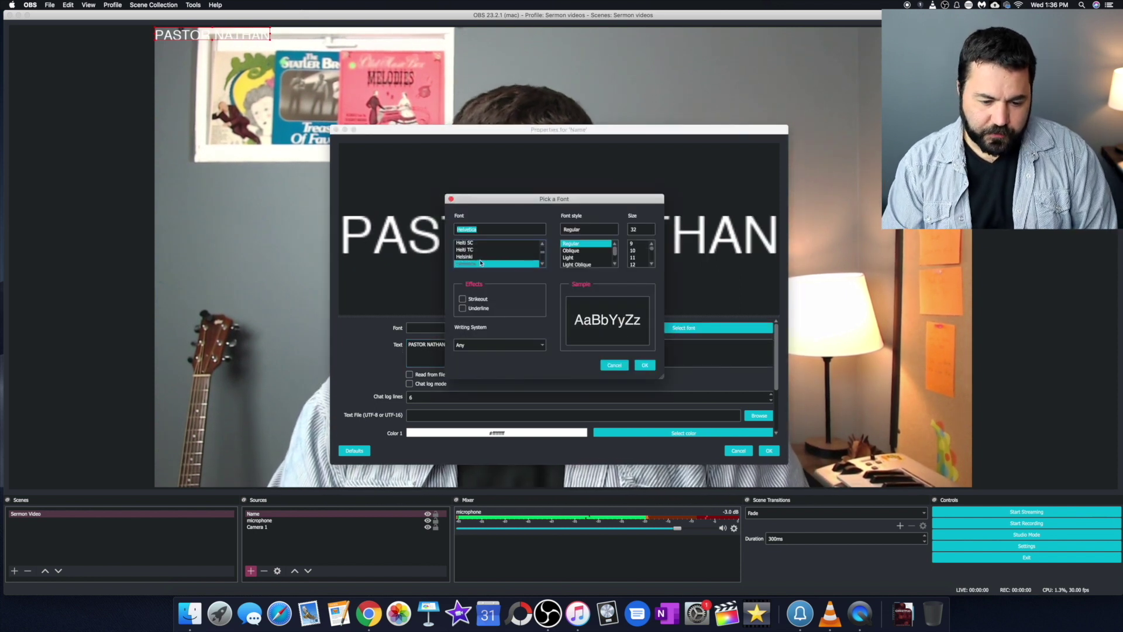
key(Down)
key(Down)
key(Down)
key(Down)
key(Down)
key(Down)
key(Down)
key(Down)
key(Down)
key(Down)
key(Down)
key(Down)
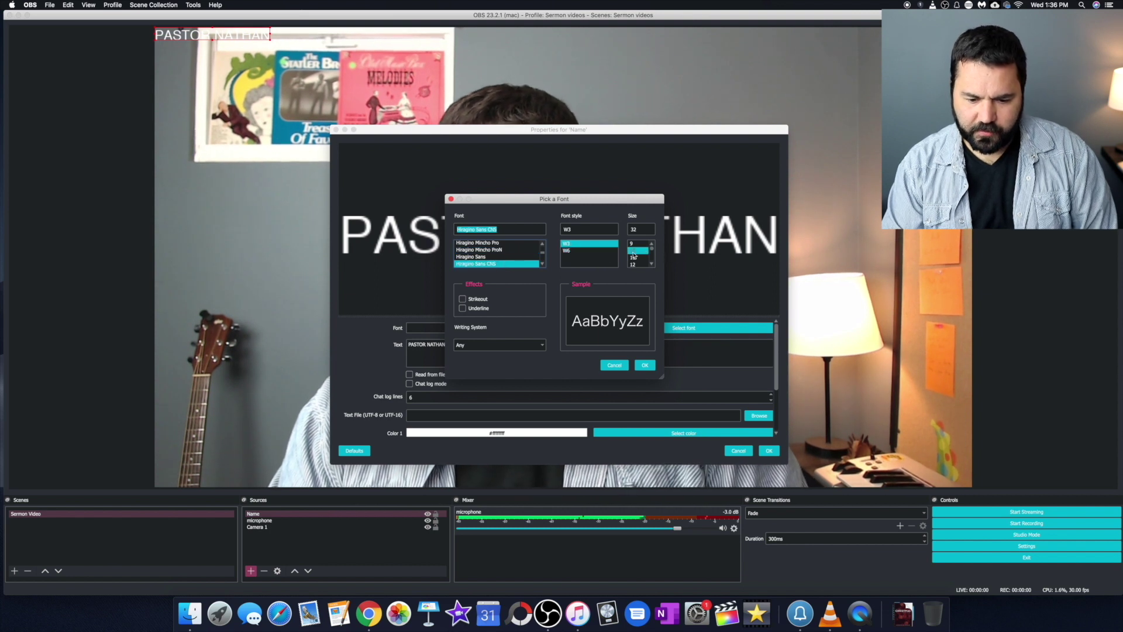
click(644, 257)
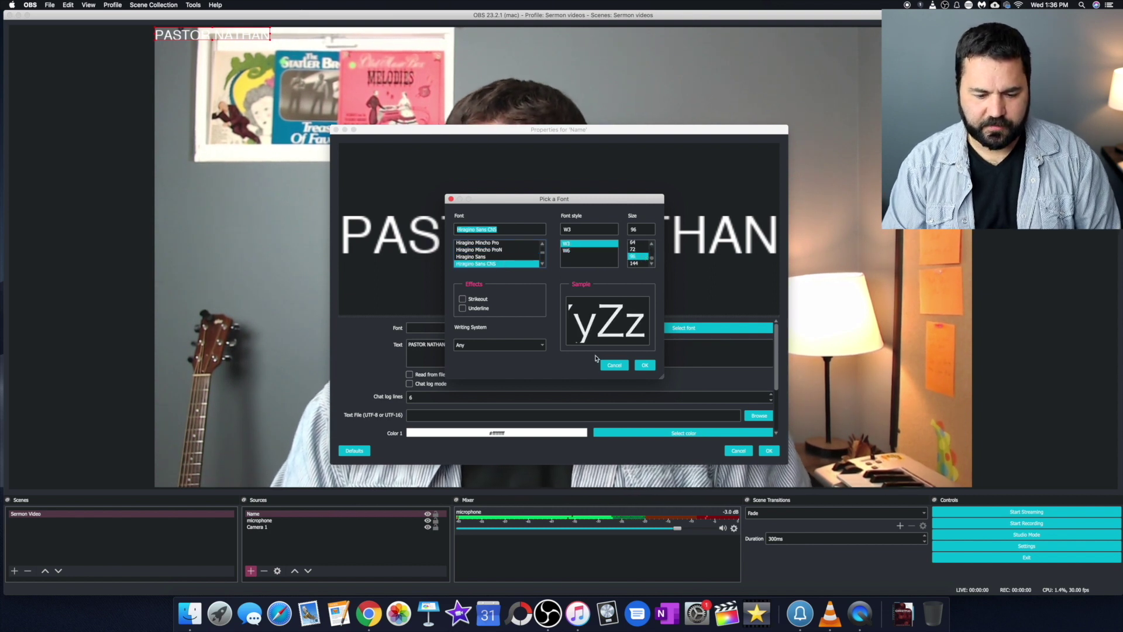
click(644, 365)
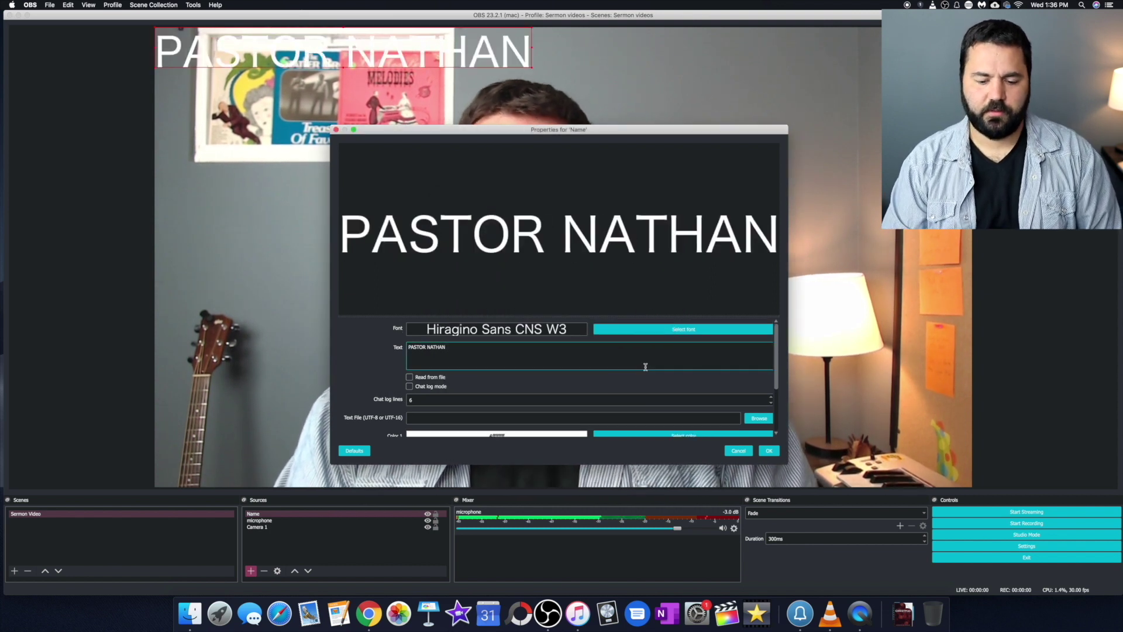
click(766, 451)
Move the PASTOR NATHAN text to the top-right of the canvas.
drag(366, 53, 792, 71)
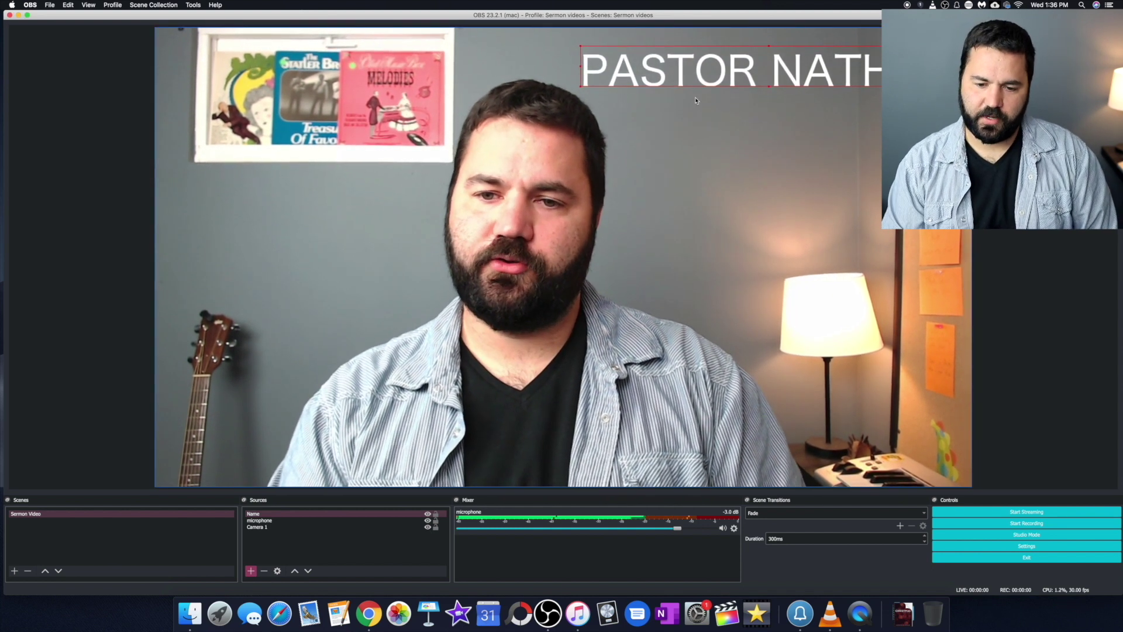
mouse_move(709, 78)
mouse_down()
mouse_move(354, 79)
mouse_move(810, 84)
mouse_move(710, 71)
mouse_up()
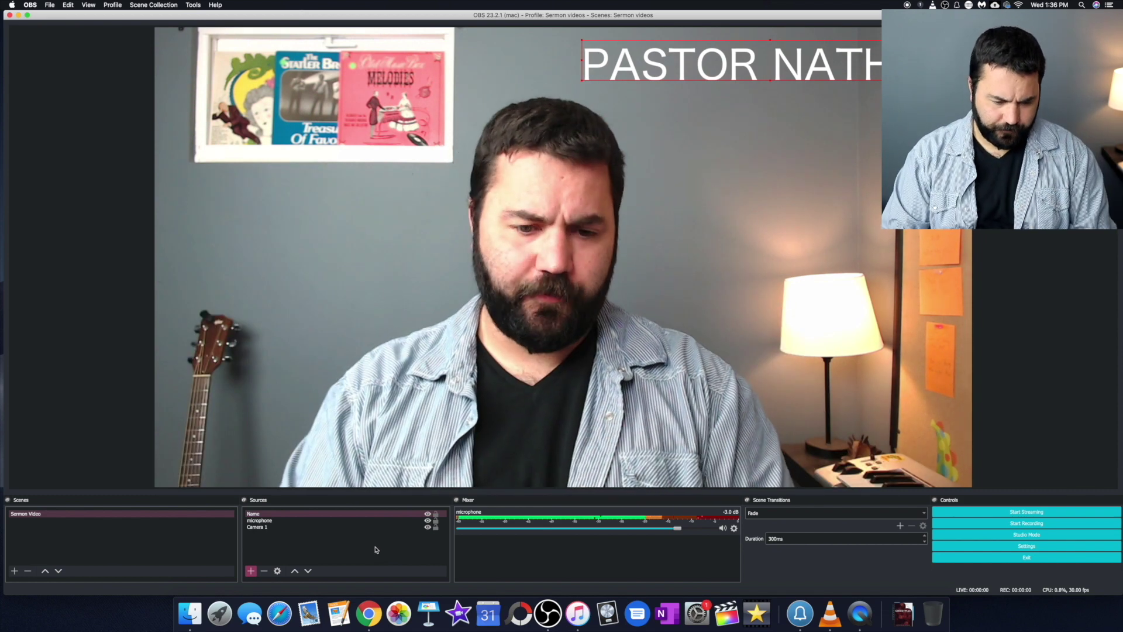
click(427, 515)
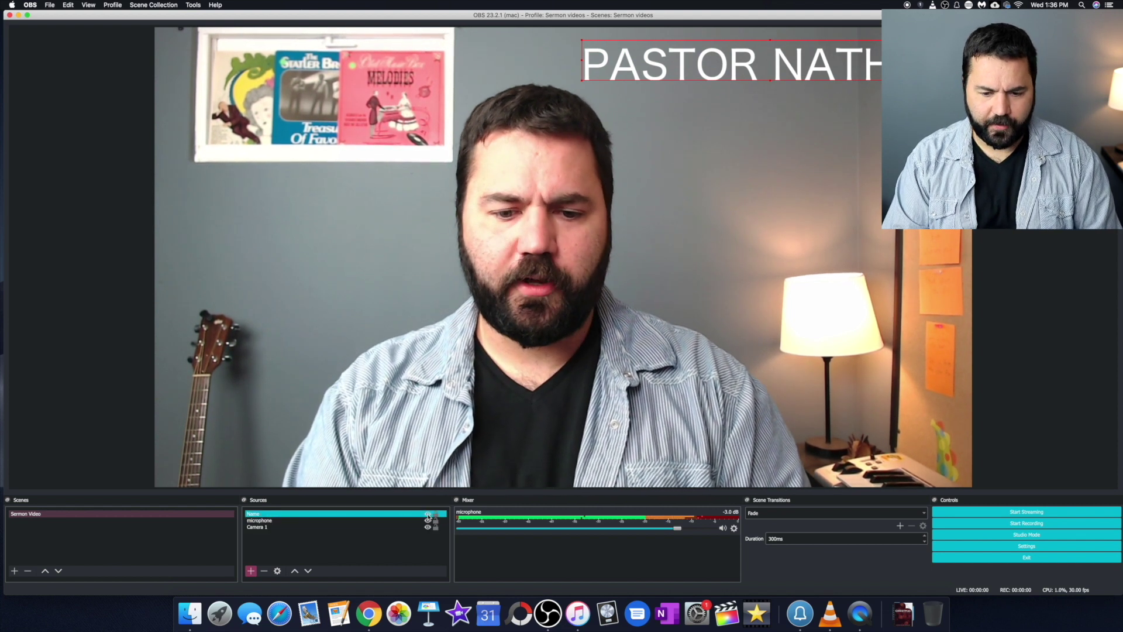
Toggle the Name, microphone and Camera 1 sources off and on, leaving all visible.
click(428, 515)
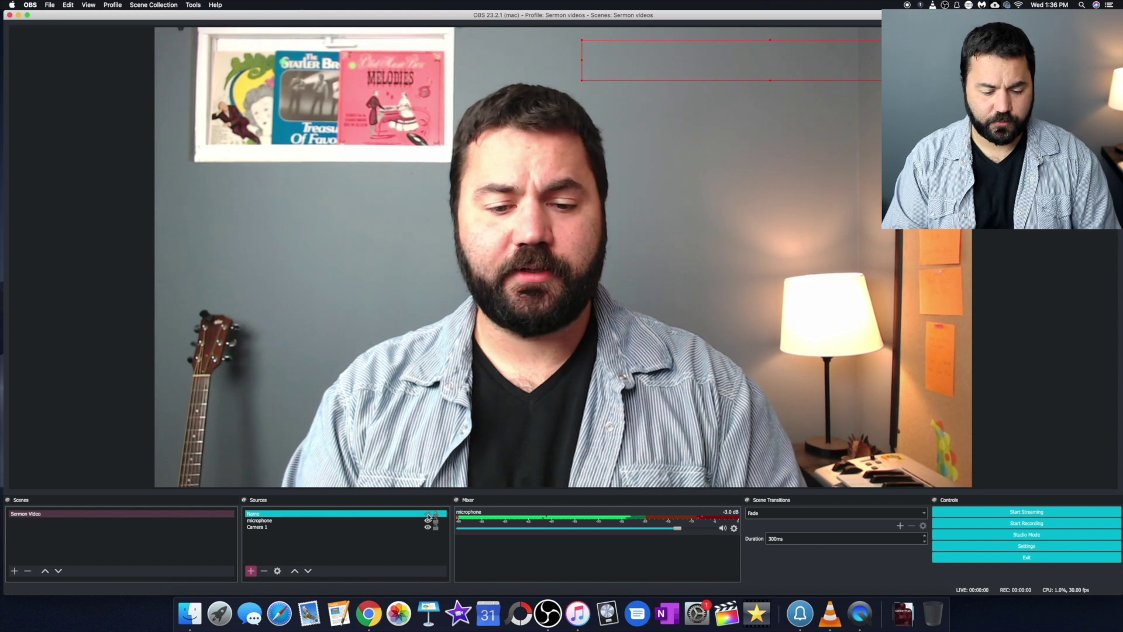
click(427, 516)
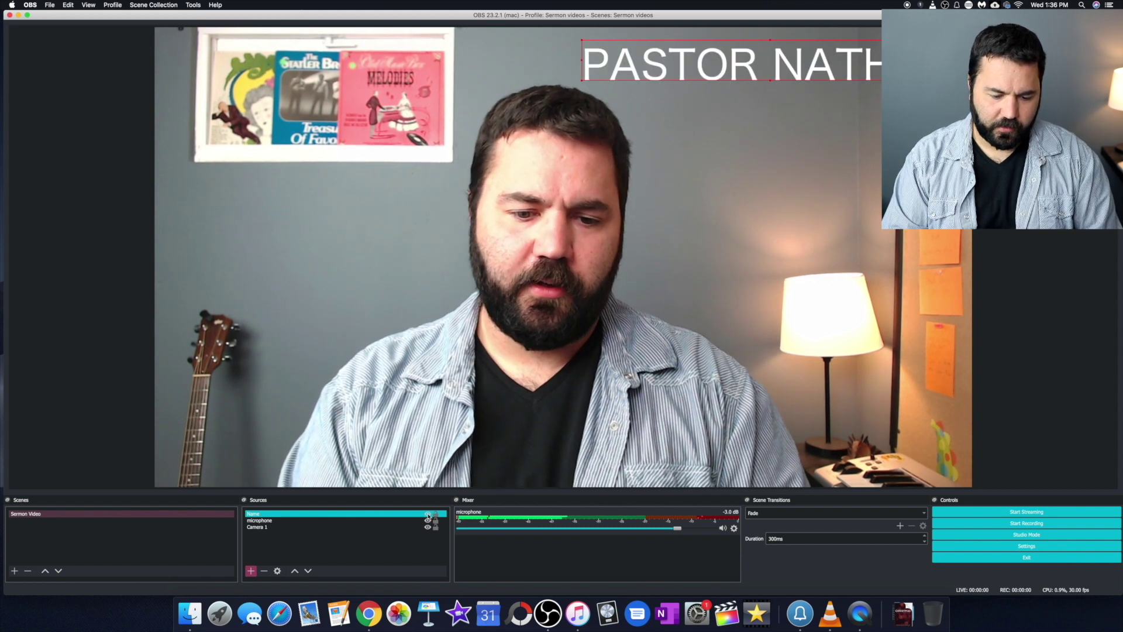
click(427, 515)
click(428, 515)
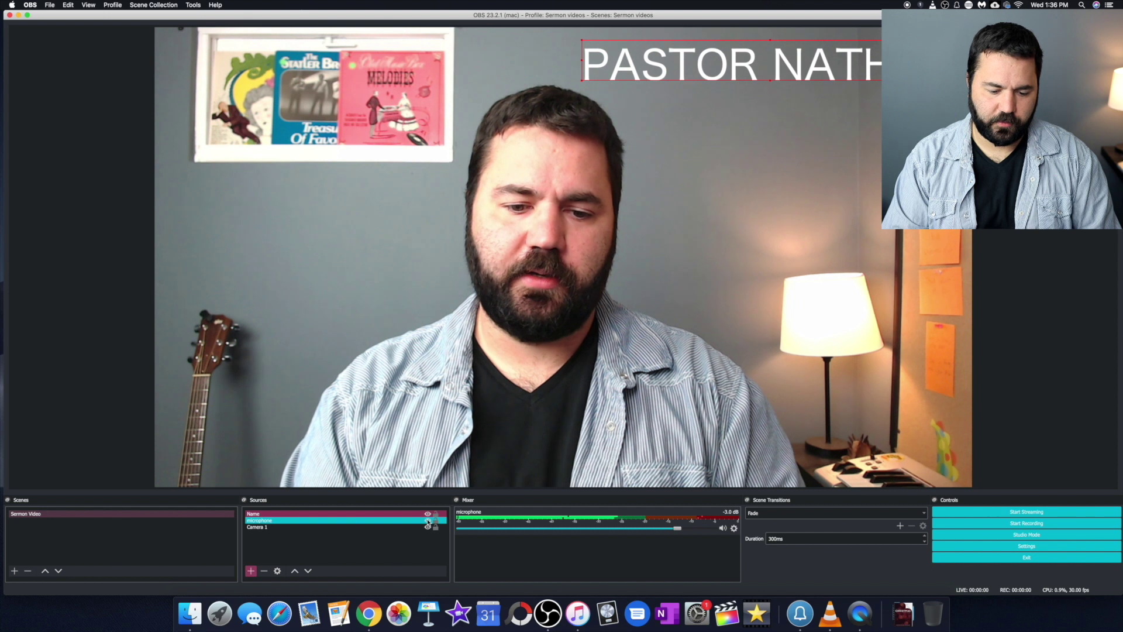
click(428, 521)
click(427, 522)
click(427, 529)
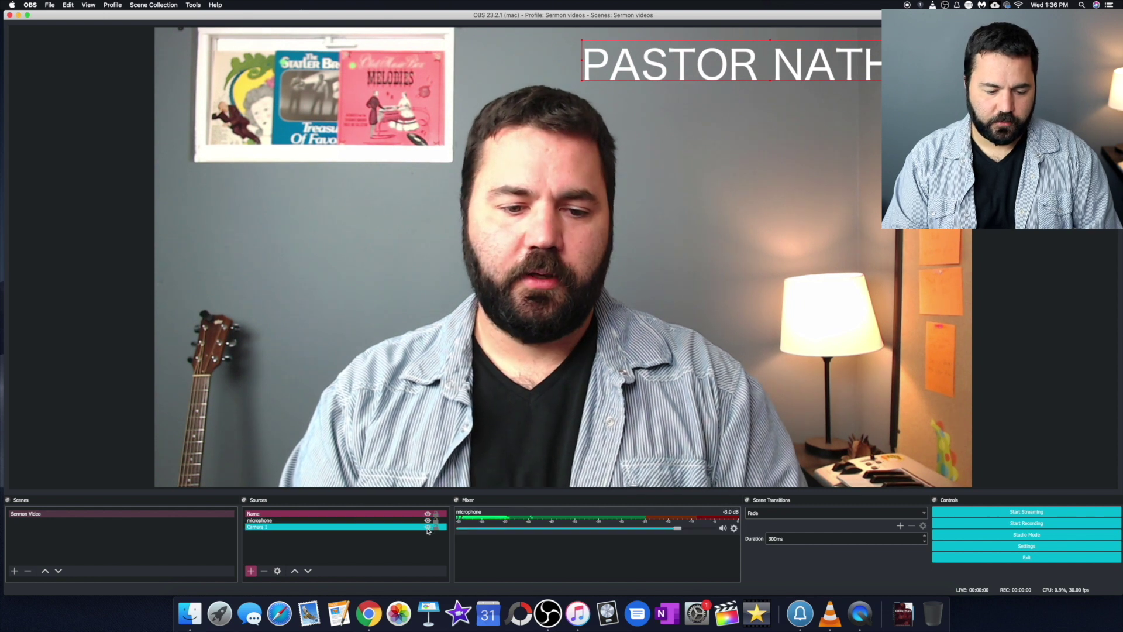
click(428, 529)
click(427, 530)
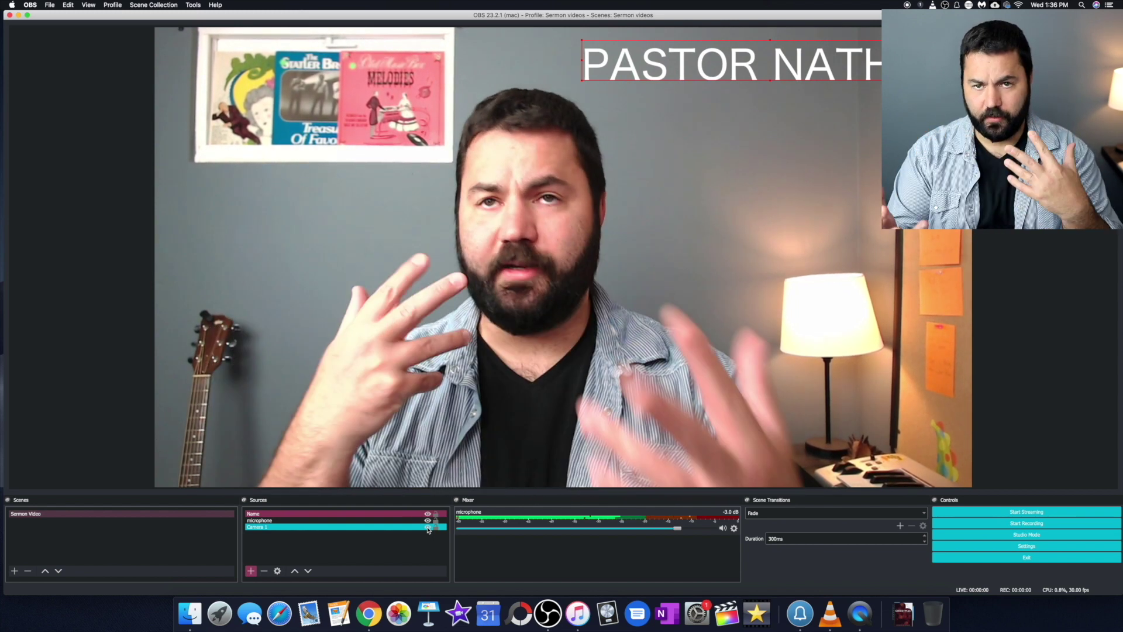
click(251, 571)
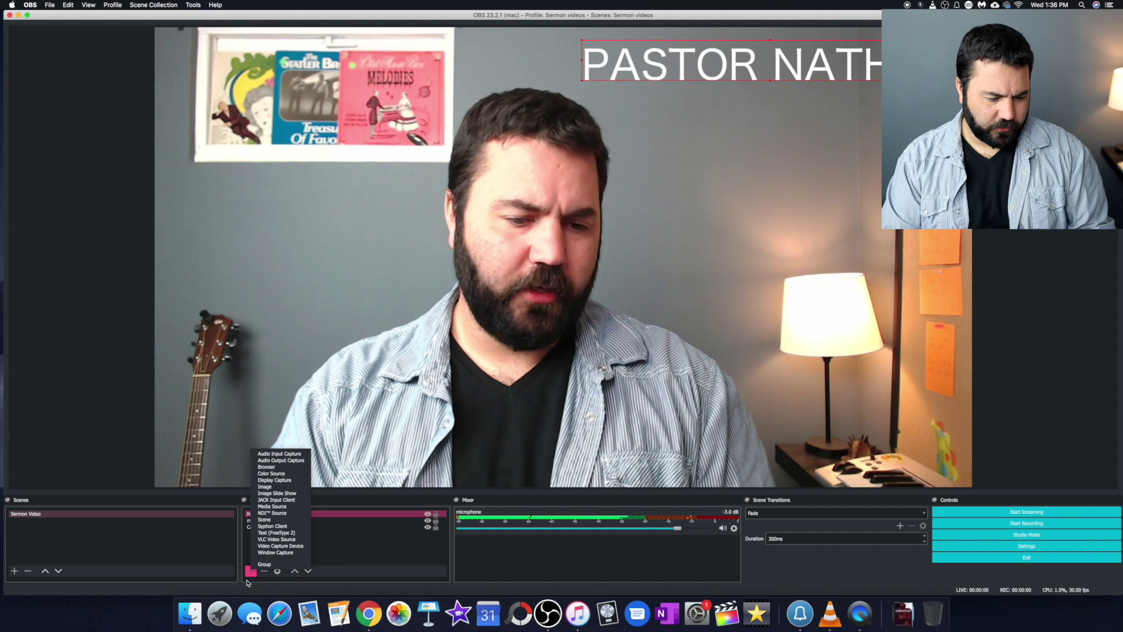
Add an Image source, keeping the default name 'Image', that loads full worship sets.jpg.
click(265, 486)
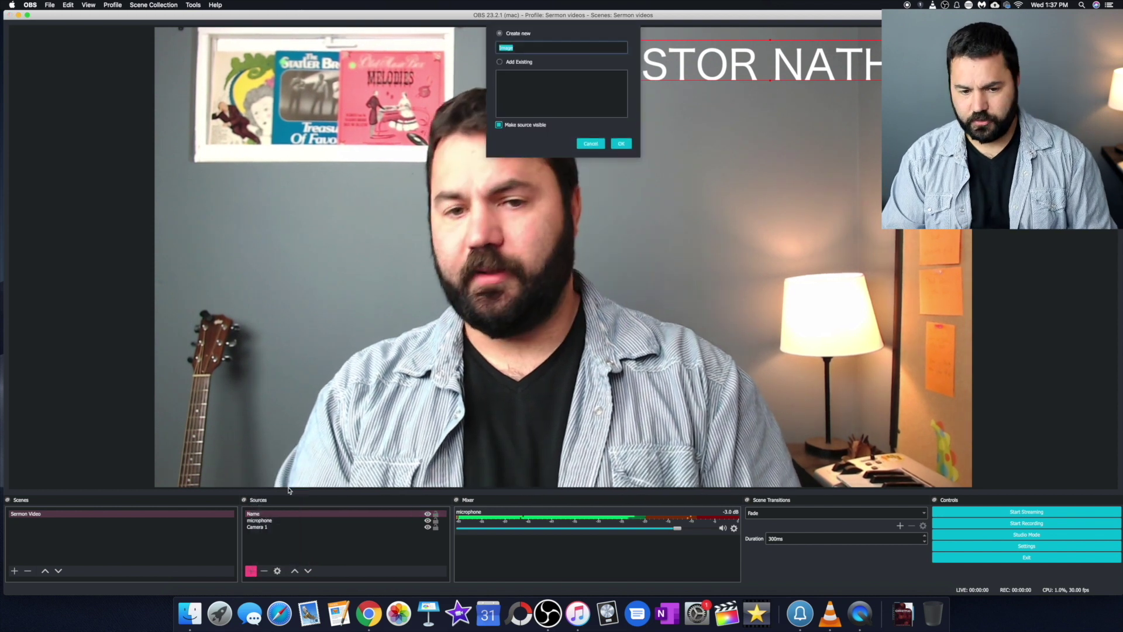
key(Return)
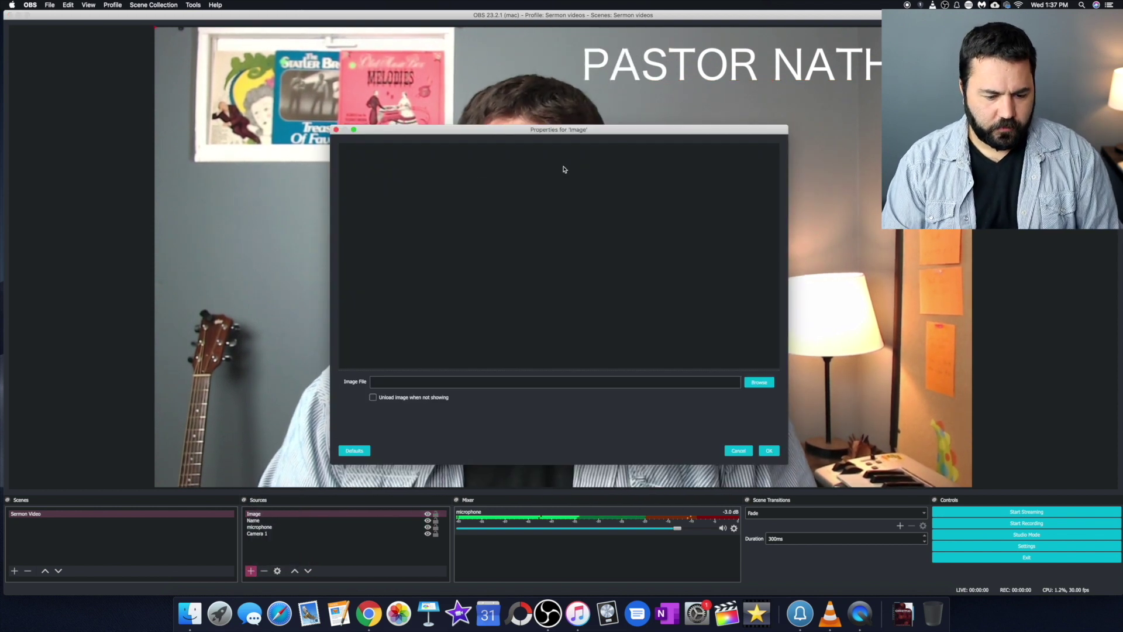
click(759, 382)
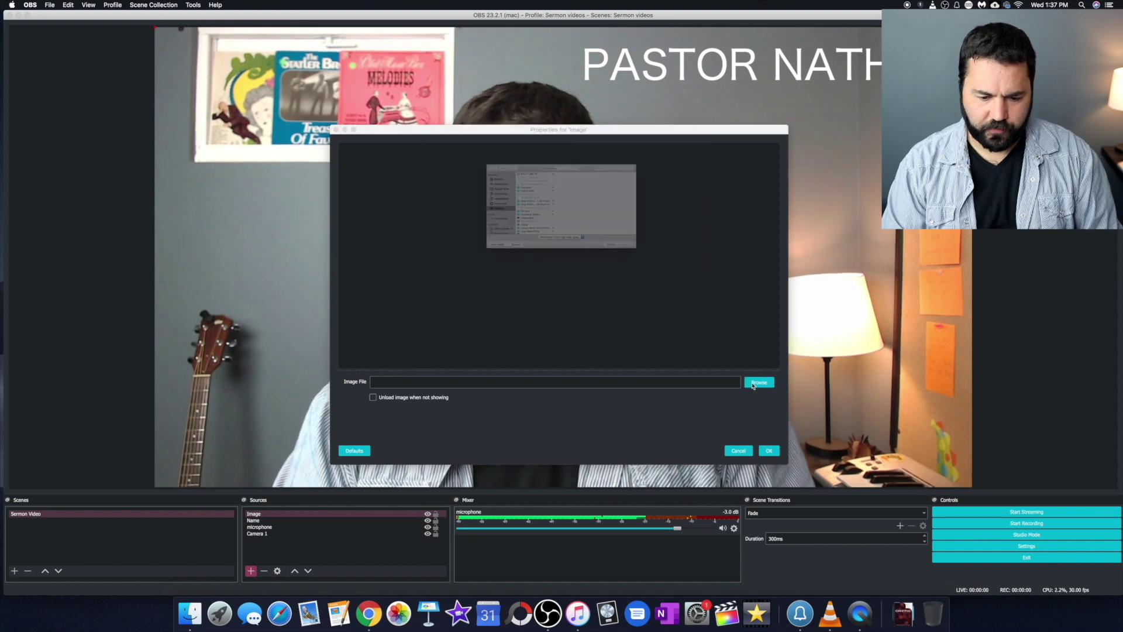
click(579, 178)
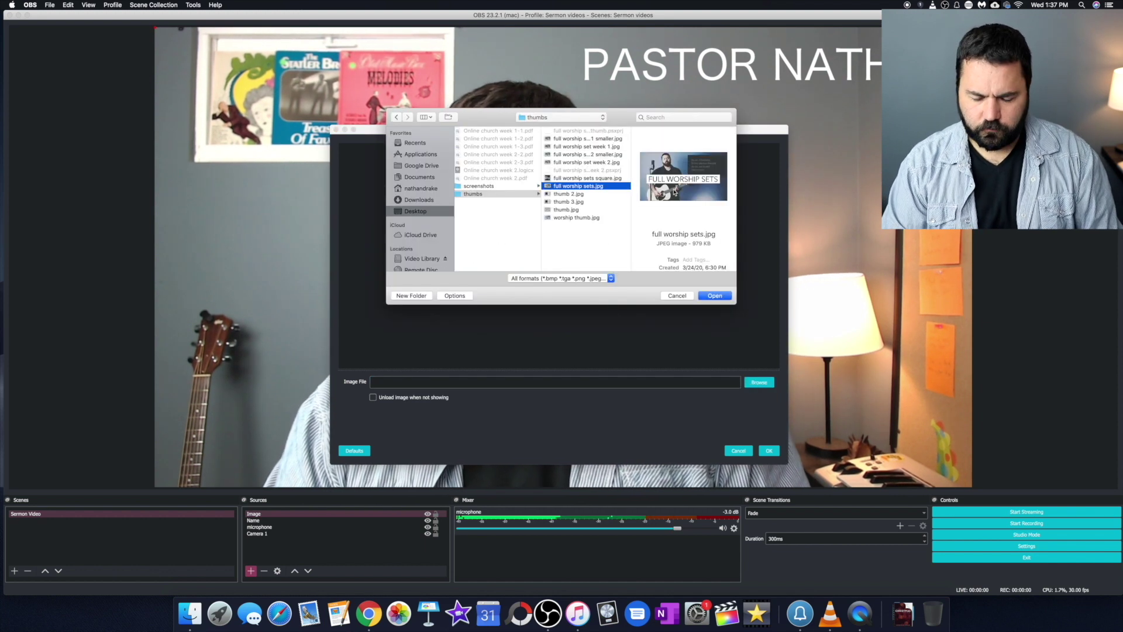
click(715, 295)
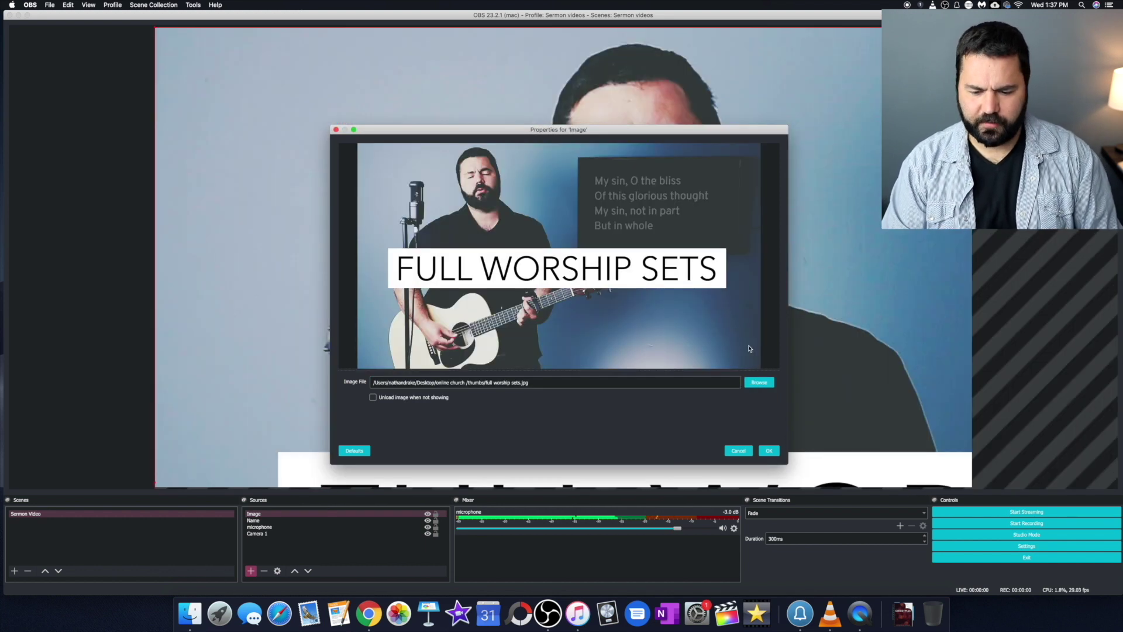
click(768, 453)
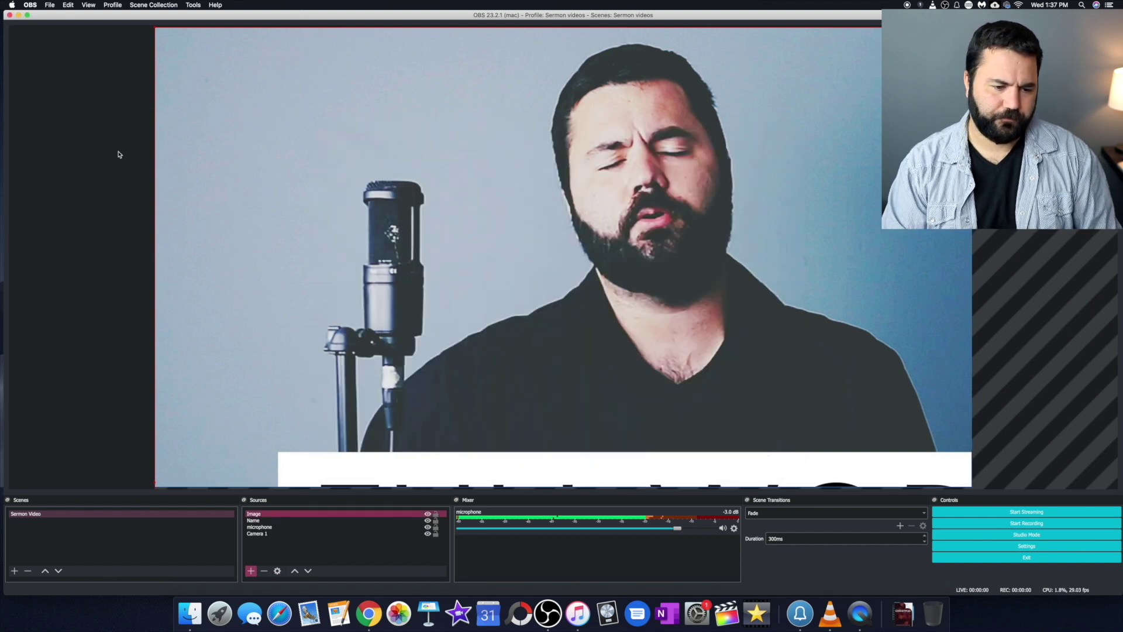
click(224, 113)
Stretch Camera 1 to fill the canvas and shrink the worship image to a top-right thumbnail below the name text.
drag(155, 30, 312, 119)
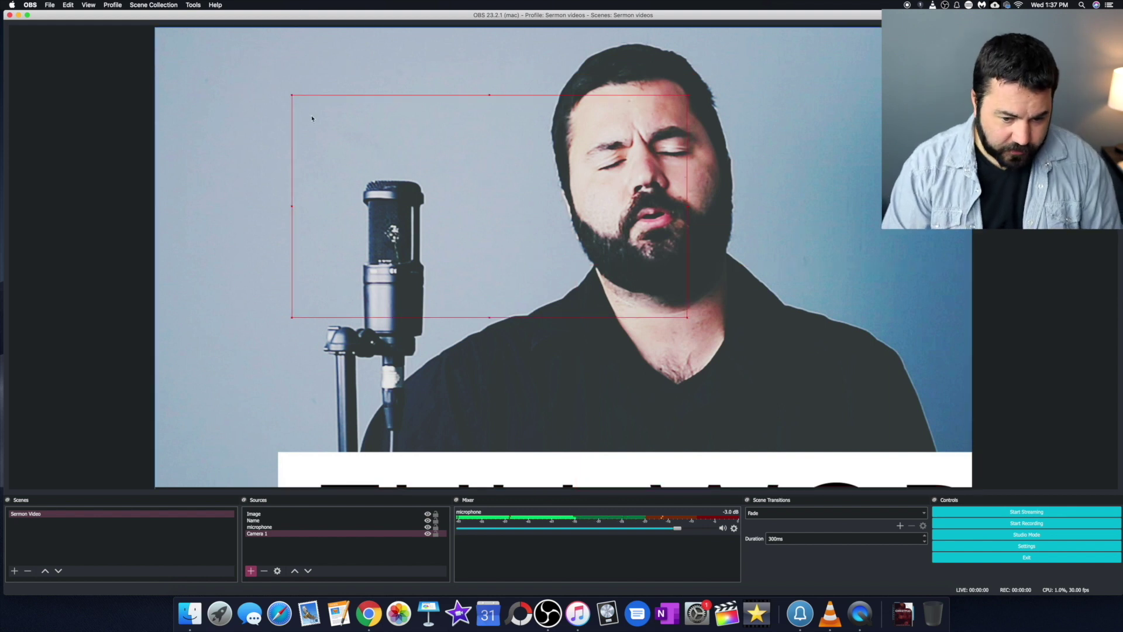
click(206, 91)
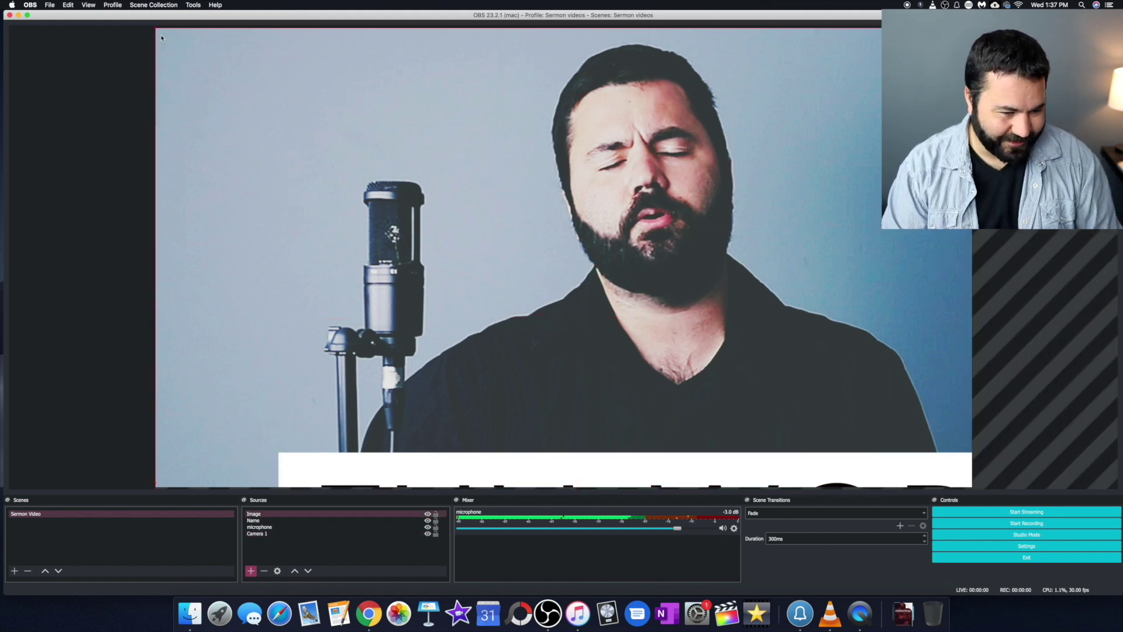
drag(155, 28, 356, 206)
drag(334, 134, 197, 66)
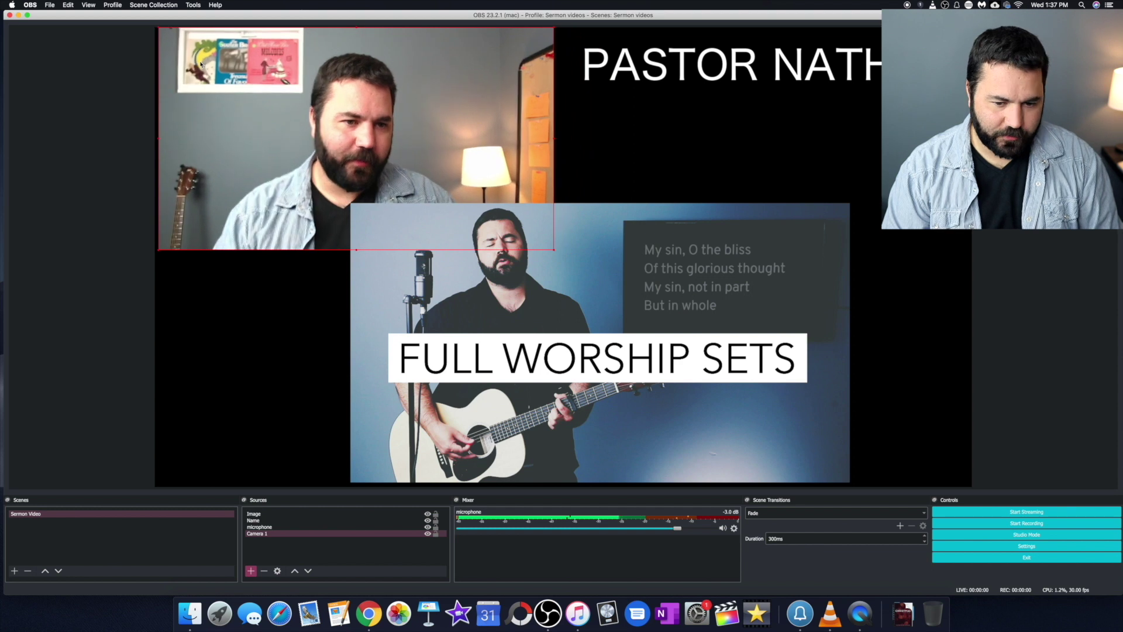
drag(550, 250, 792, 492)
drag(350, 205, 530, 284)
drag(572, 349, 705, 162)
click(584, 317)
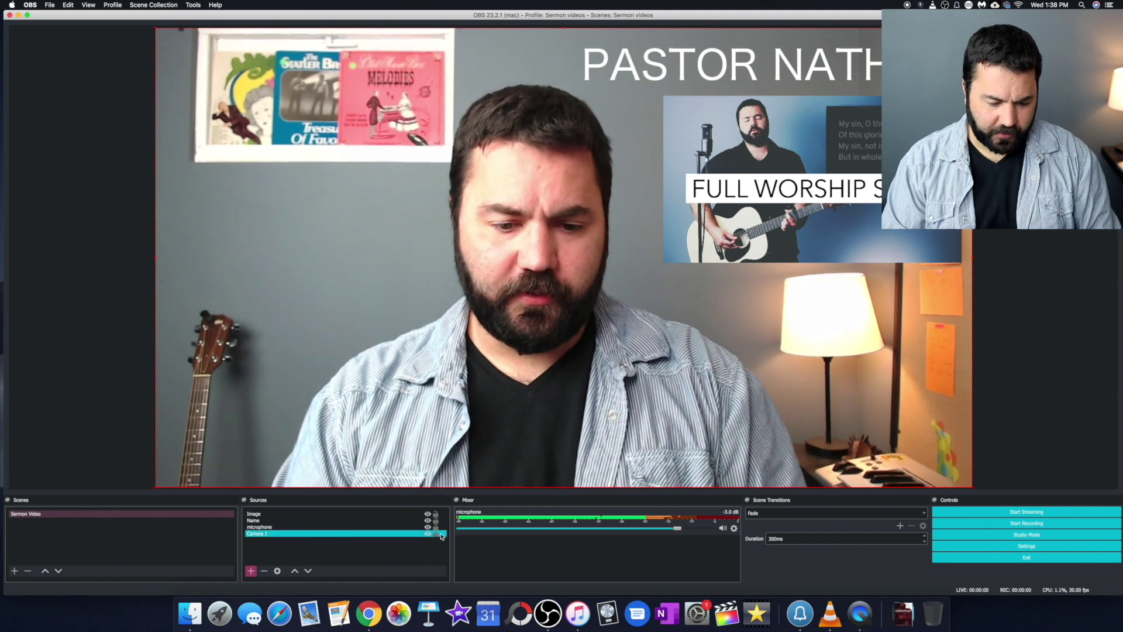
Toggle the Image source's visibility off, on, then off again so the overlay ends hidden.
click(429, 515)
click(429, 514)
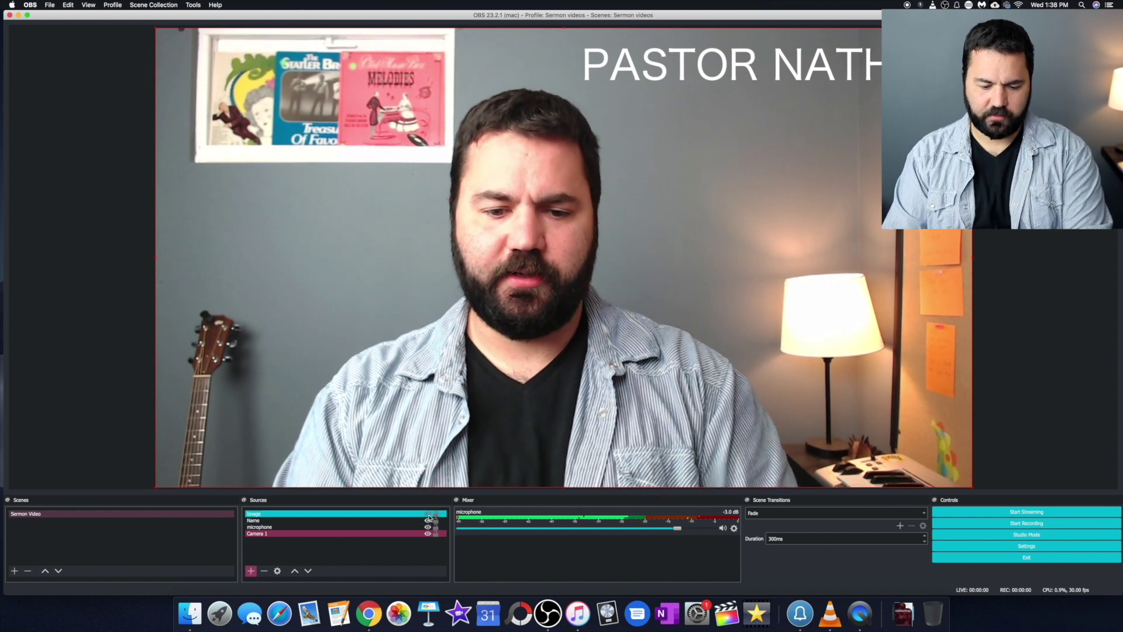
click(430, 516)
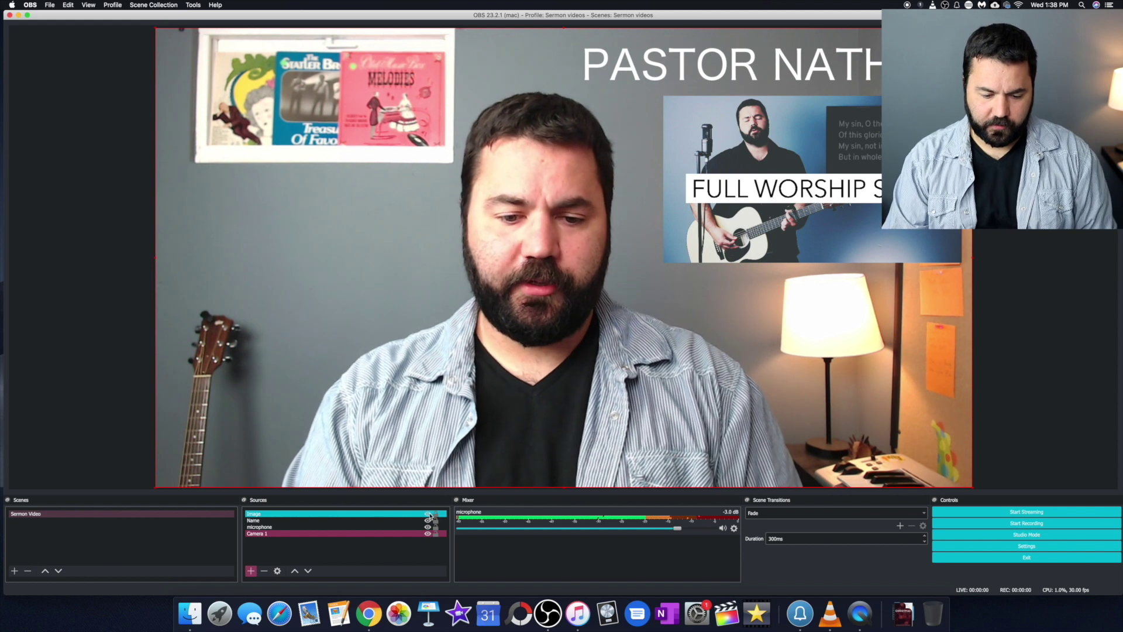
click(430, 516)
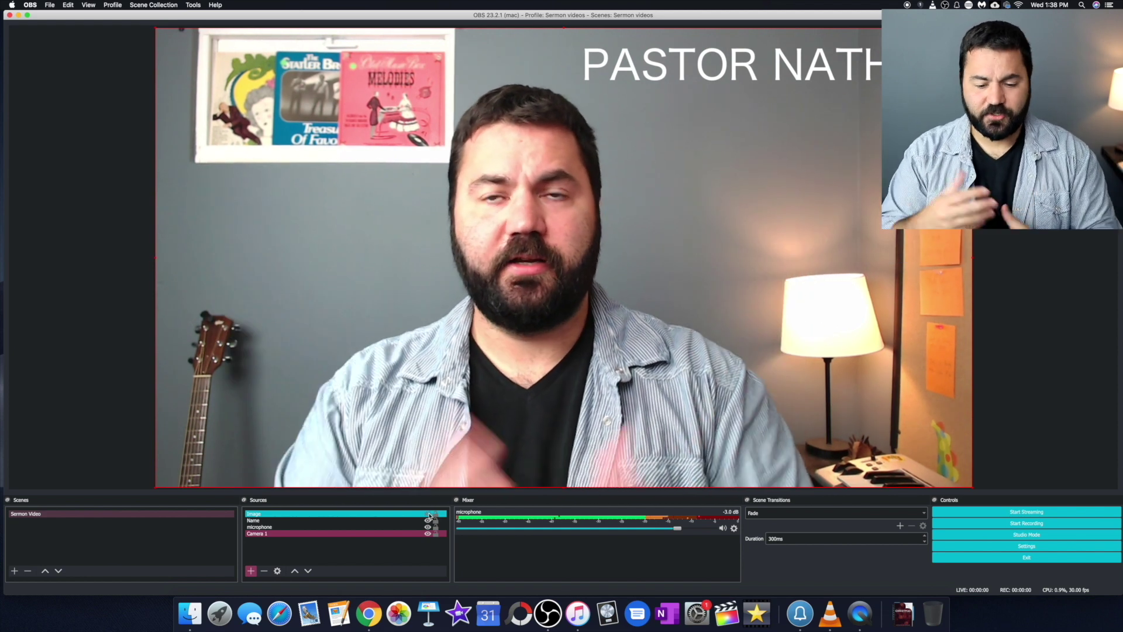